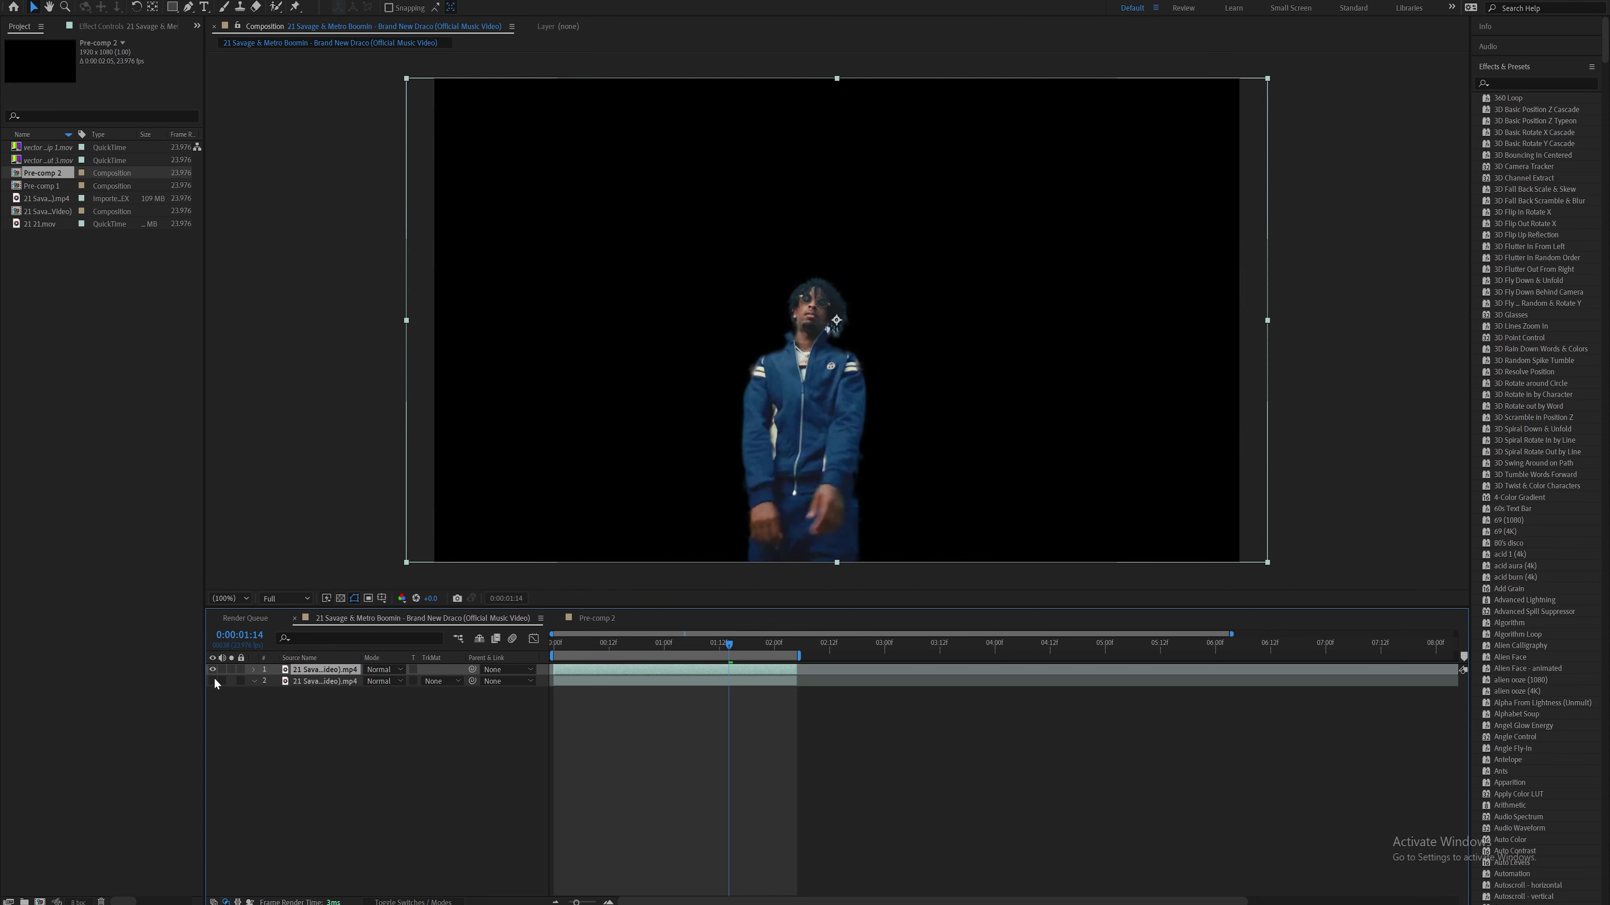
# Make the background video layer beneath the cut-out performer visible and go to the start of the composition
pyautogui.click(213, 680)
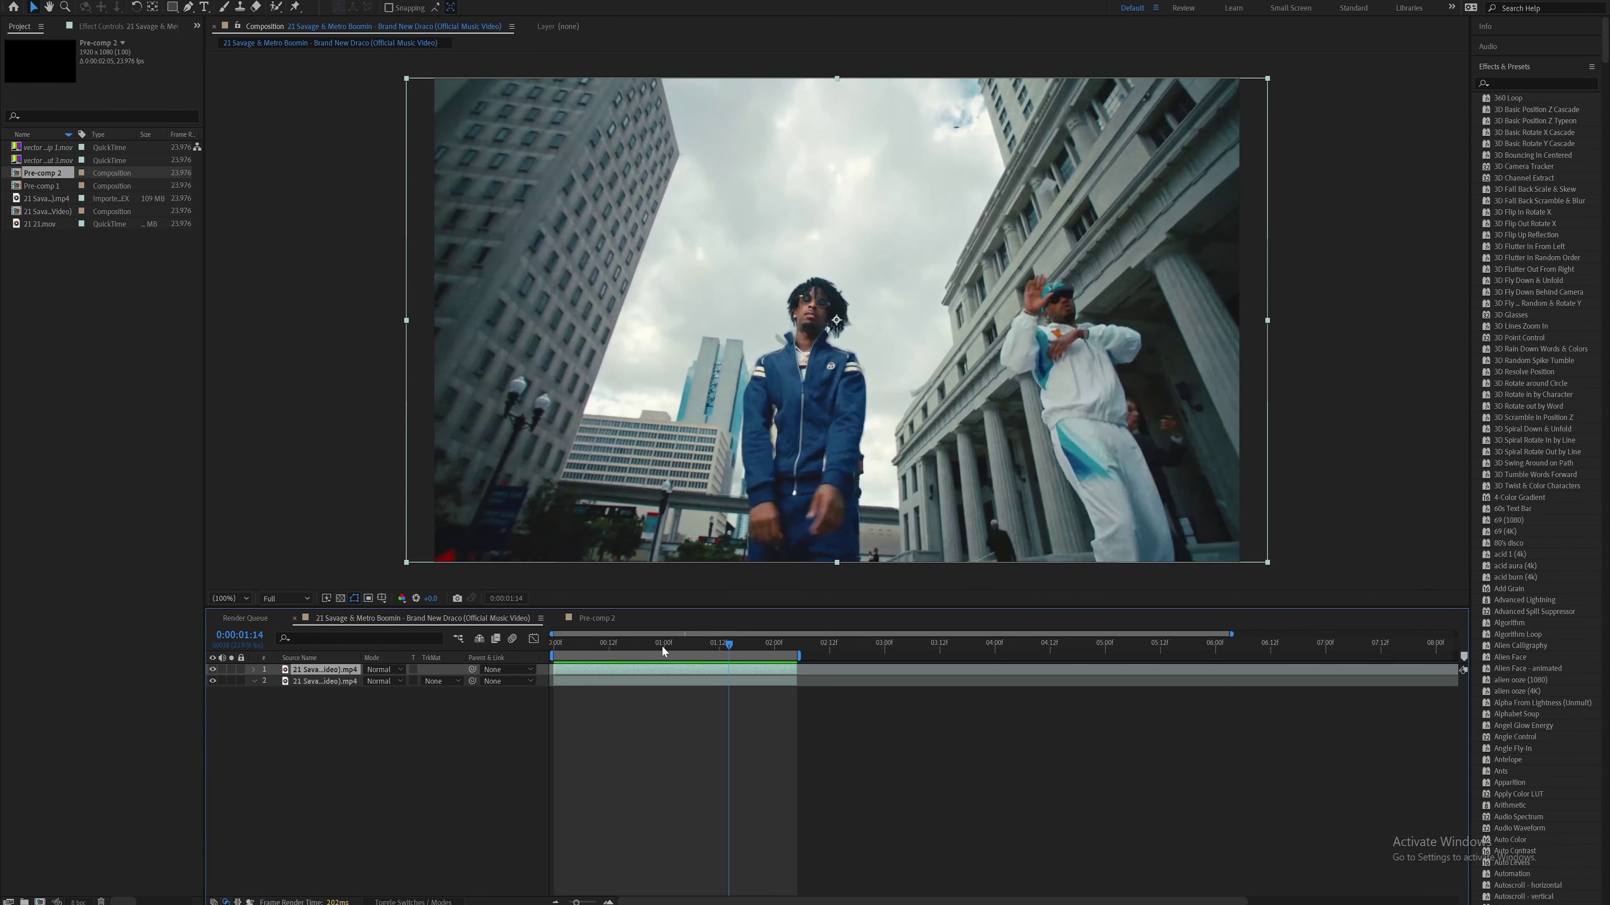
pyautogui.click(553, 653)
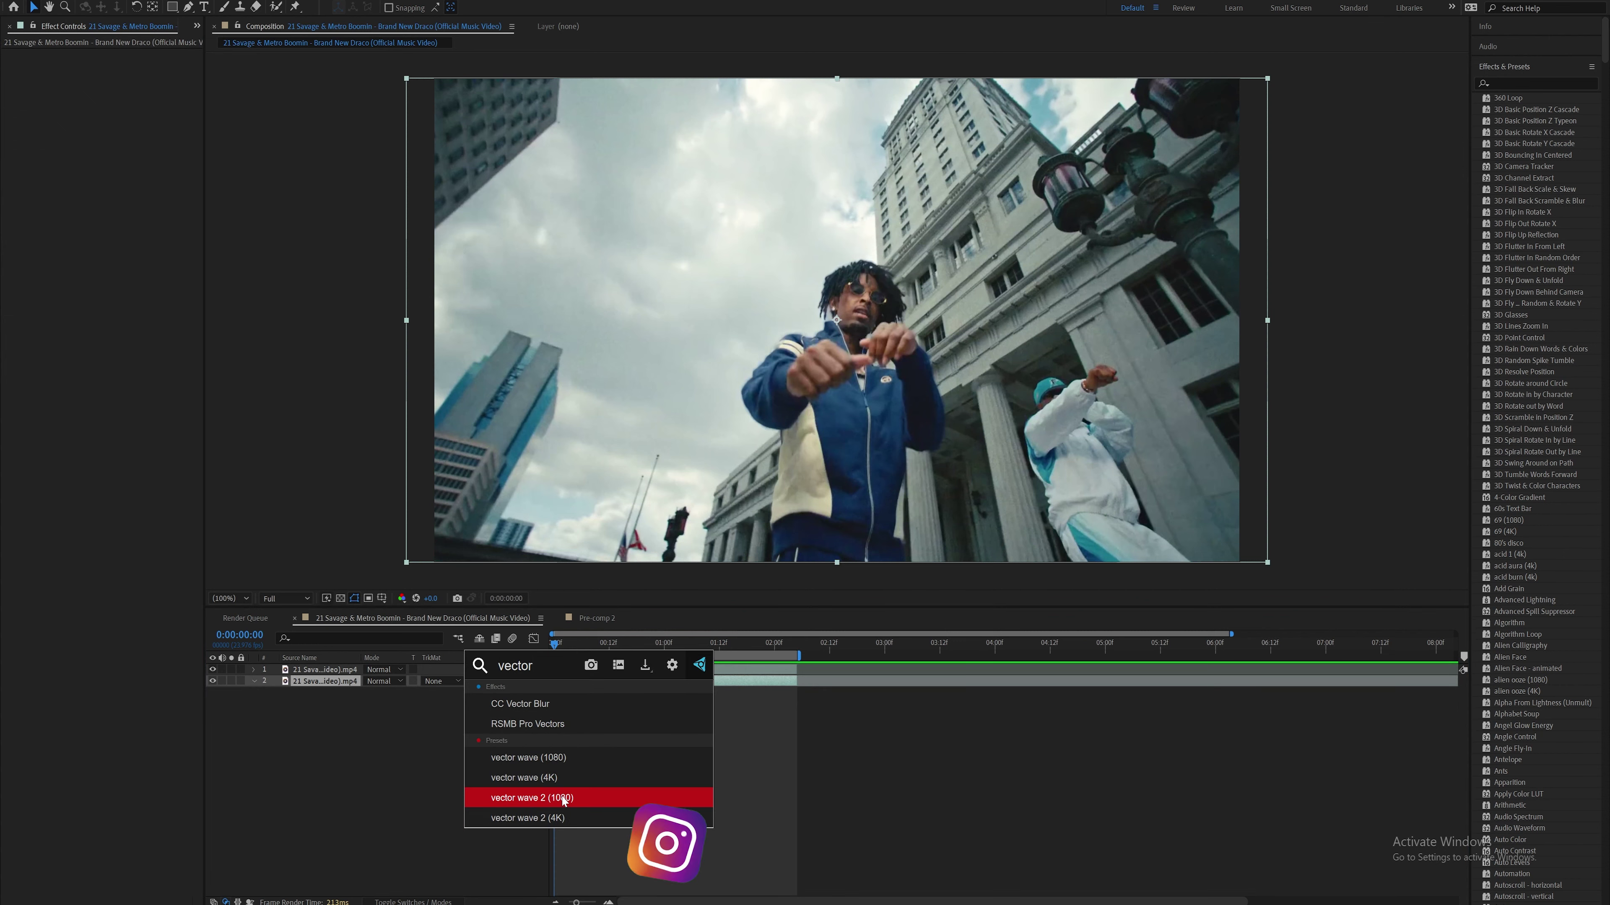
# Apply the vector wave 2 (1080) preset to the background video layer
pyautogui.click(561, 795)
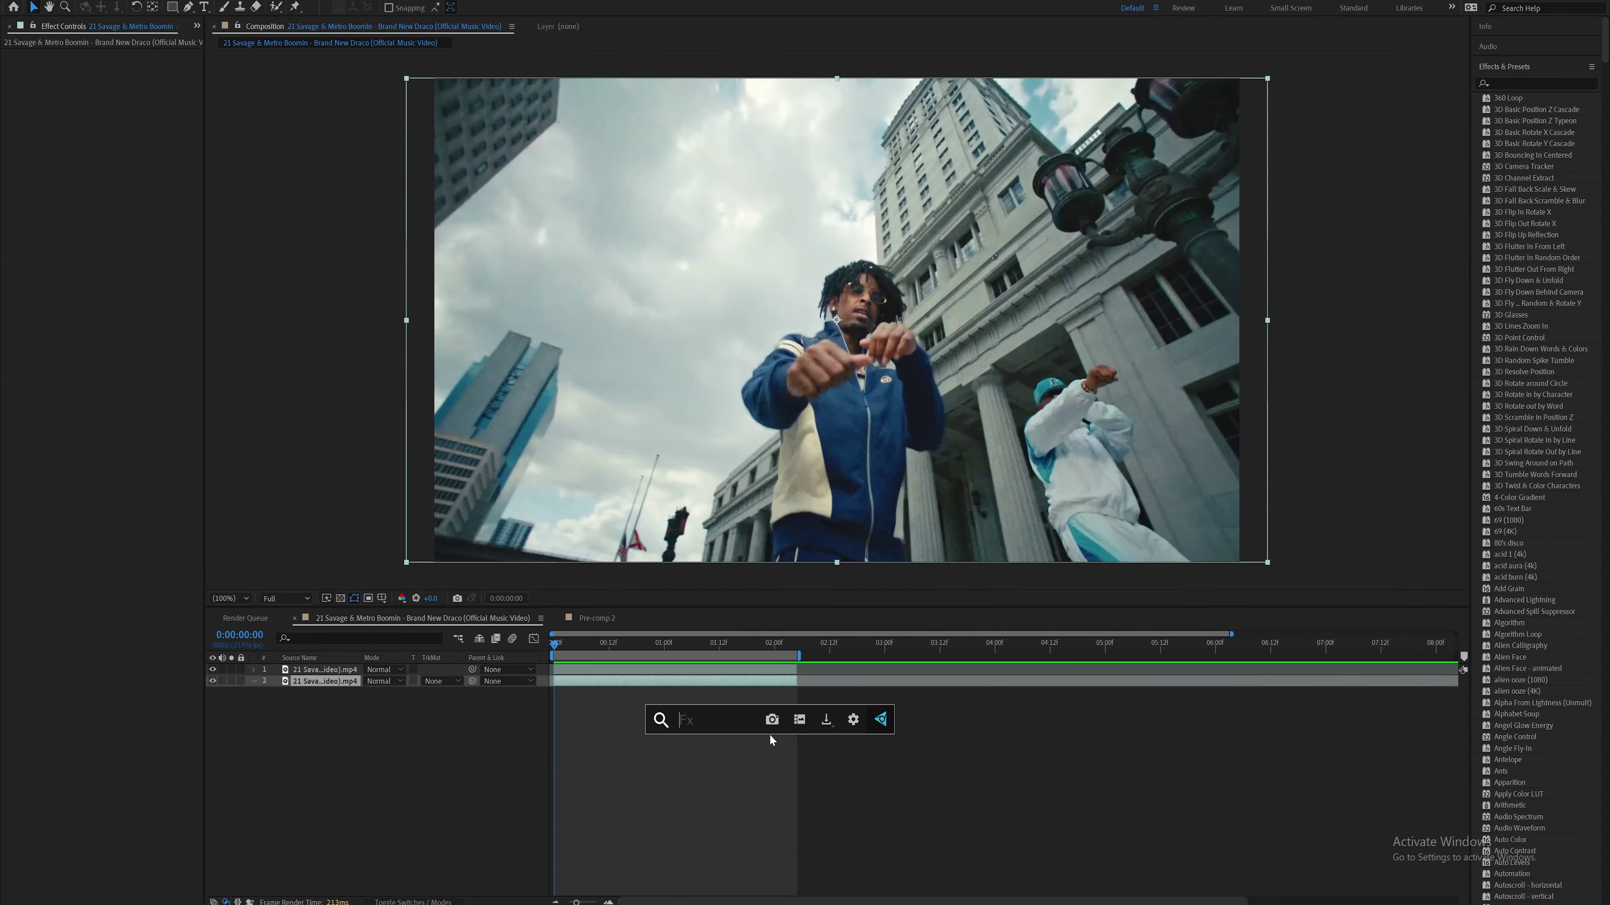
# Add the Offset effect to the background layer and set a Shift Center To keyframe at 0:00:01:14
pyautogui.write('off')
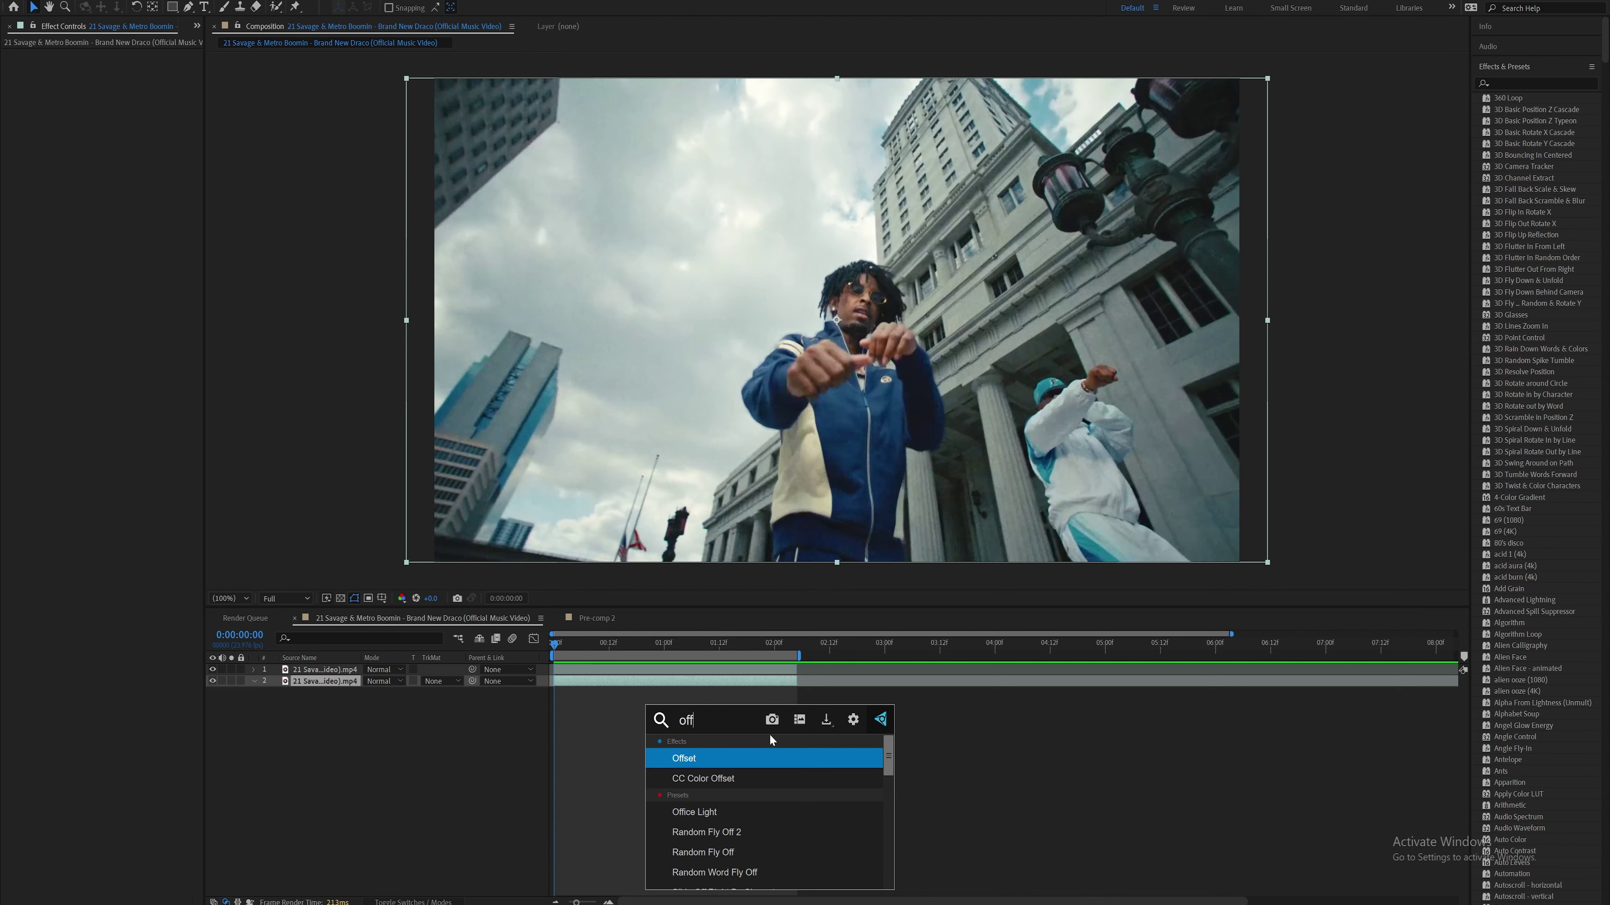
pyautogui.click(765, 757)
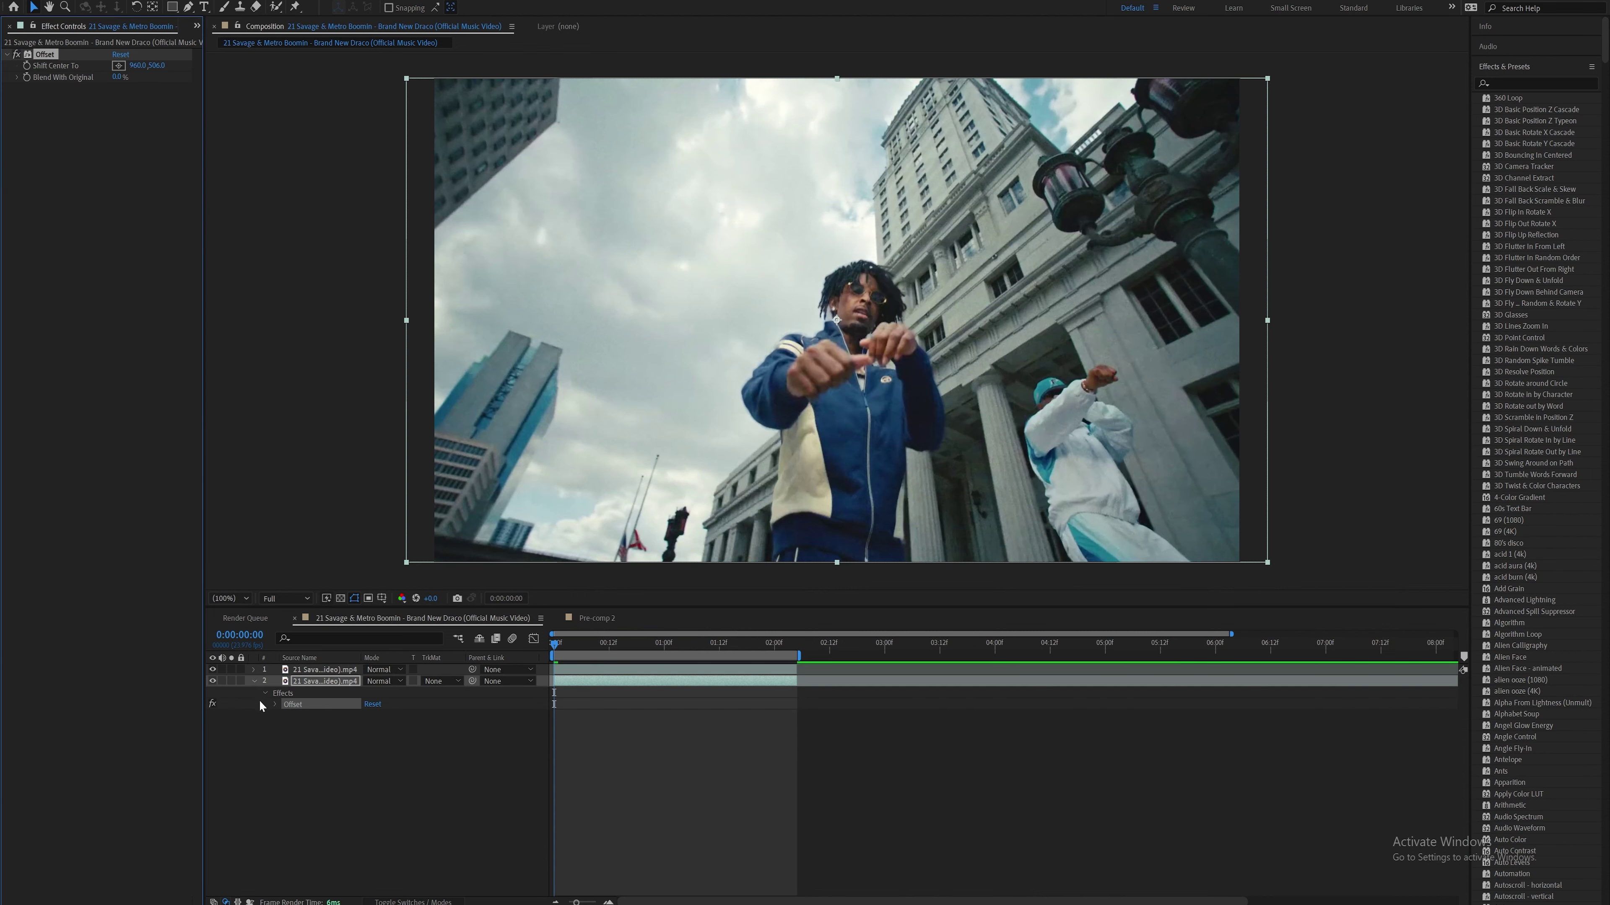
pyautogui.click(274, 704)
pyautogui.click(729, 644)
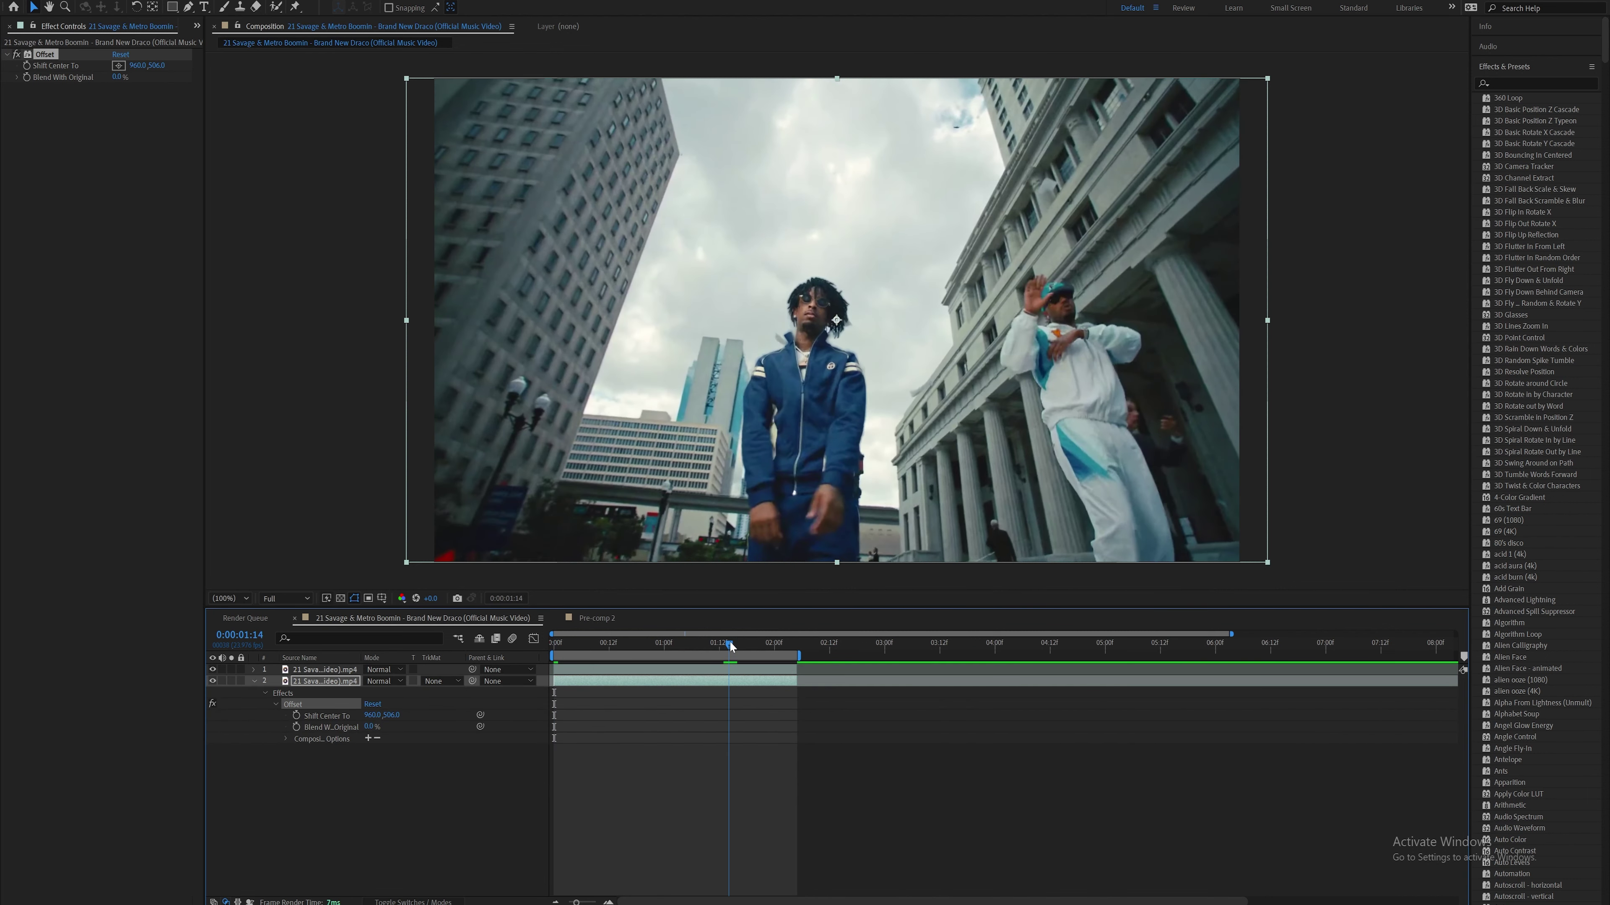
pyautogui.click(27, 66)
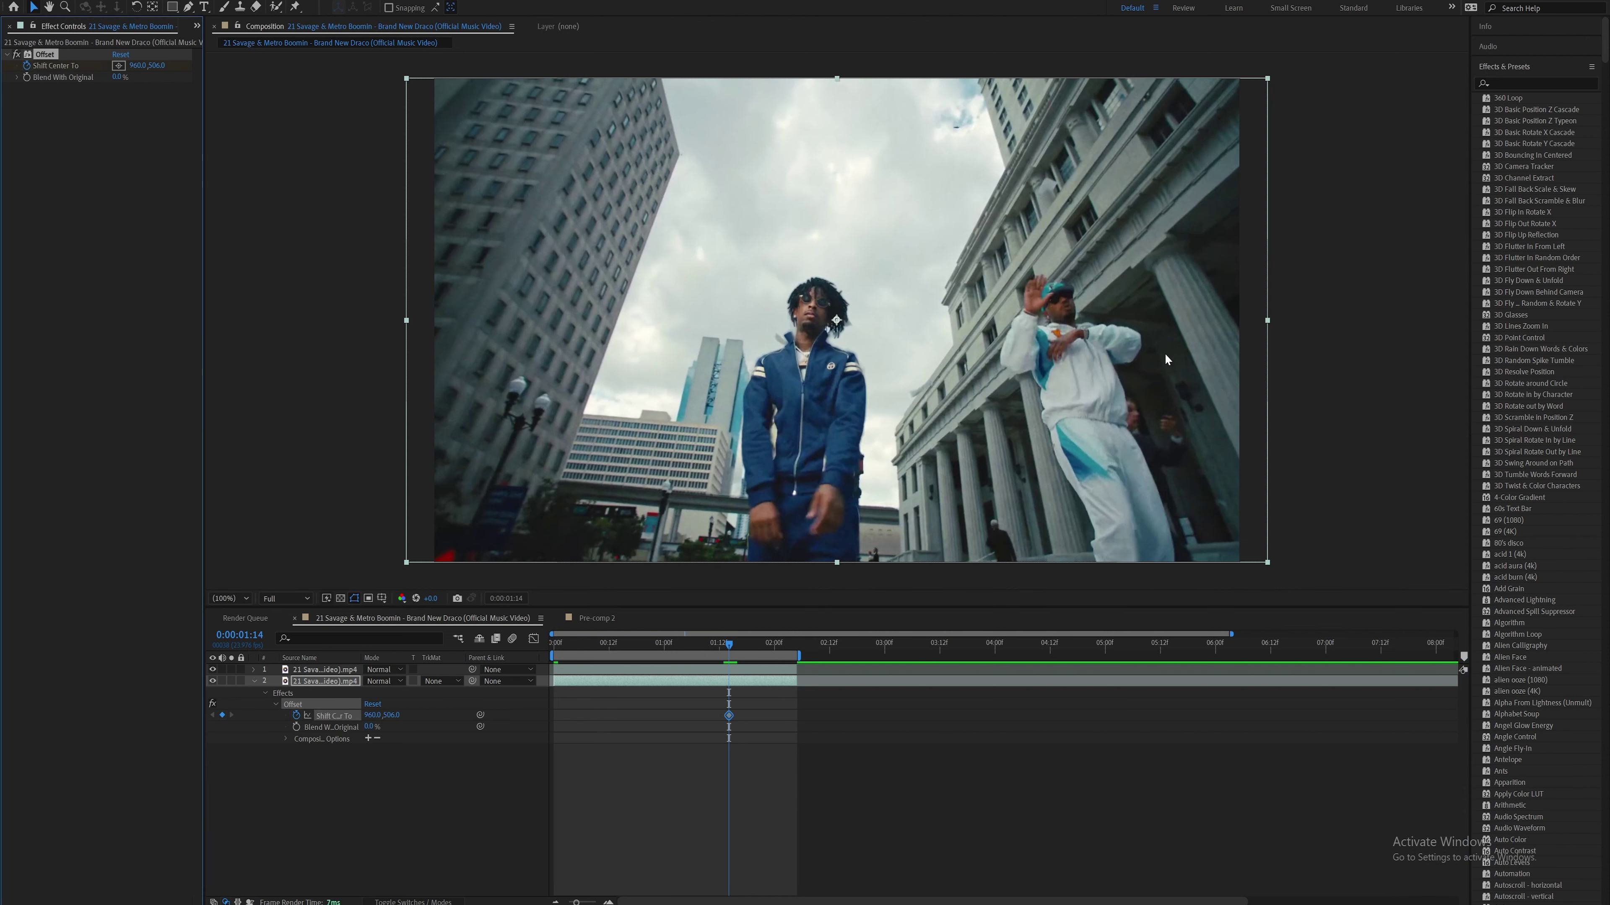
# At the start of the composition, set the Offset effect's horizontal Shift Center To value to about -5503
pyautogui.moveTo(684, 648); pyautogui.dragTo(530, 656)
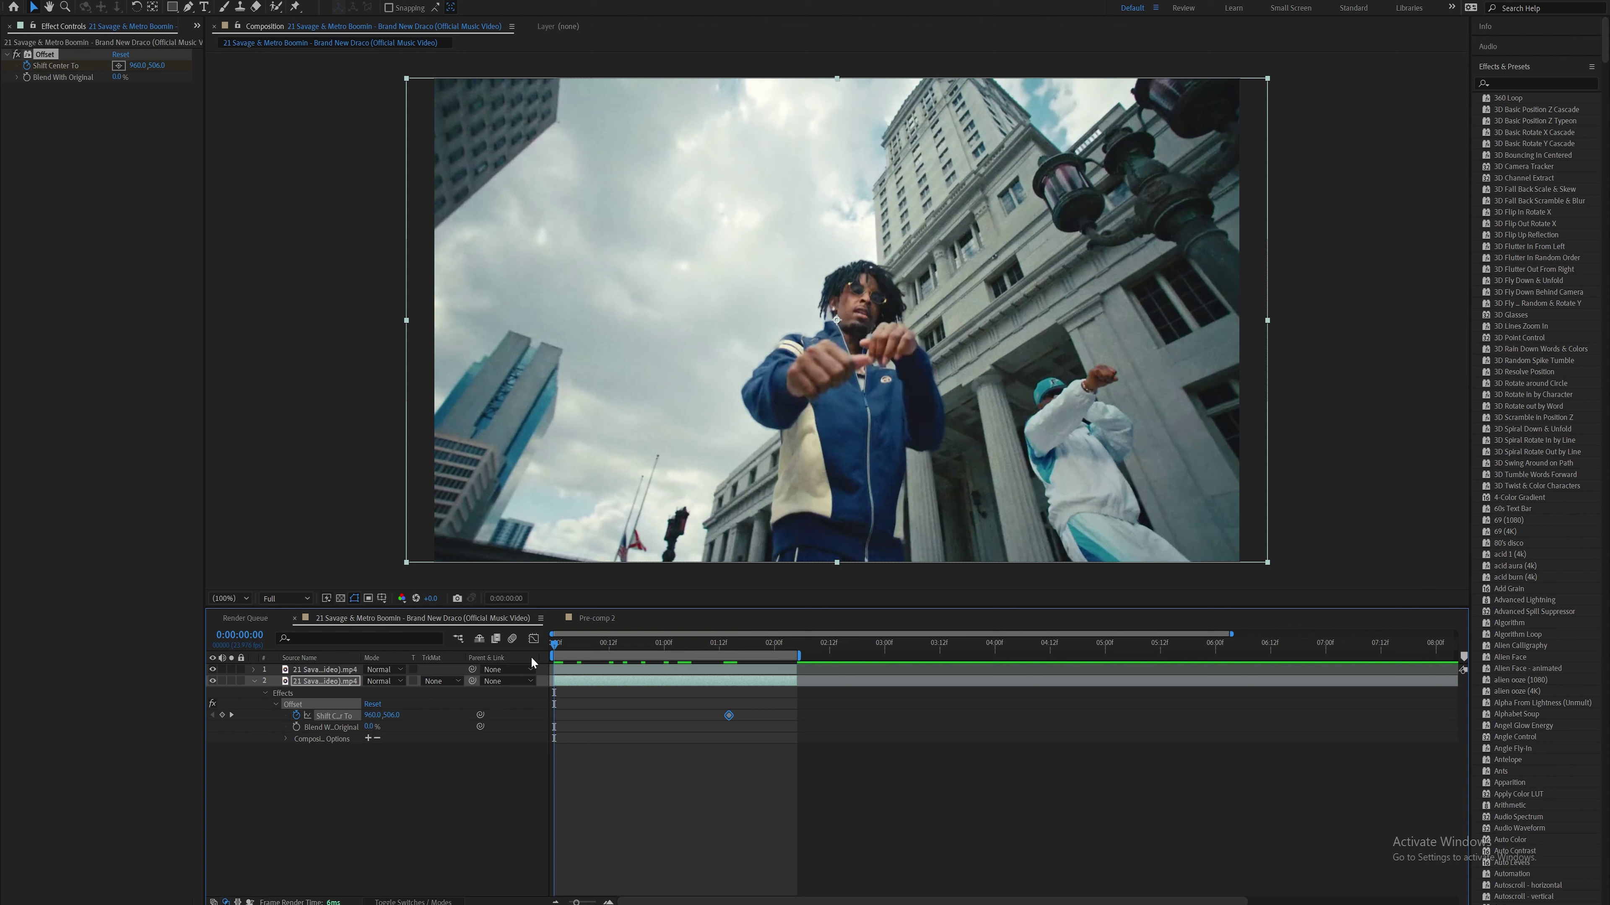
pyautogui.hotkey('ctrl', 'shift', 'a')
pyautogui.moveTo(146, 70); pyautogui.dragTo(7, 67)
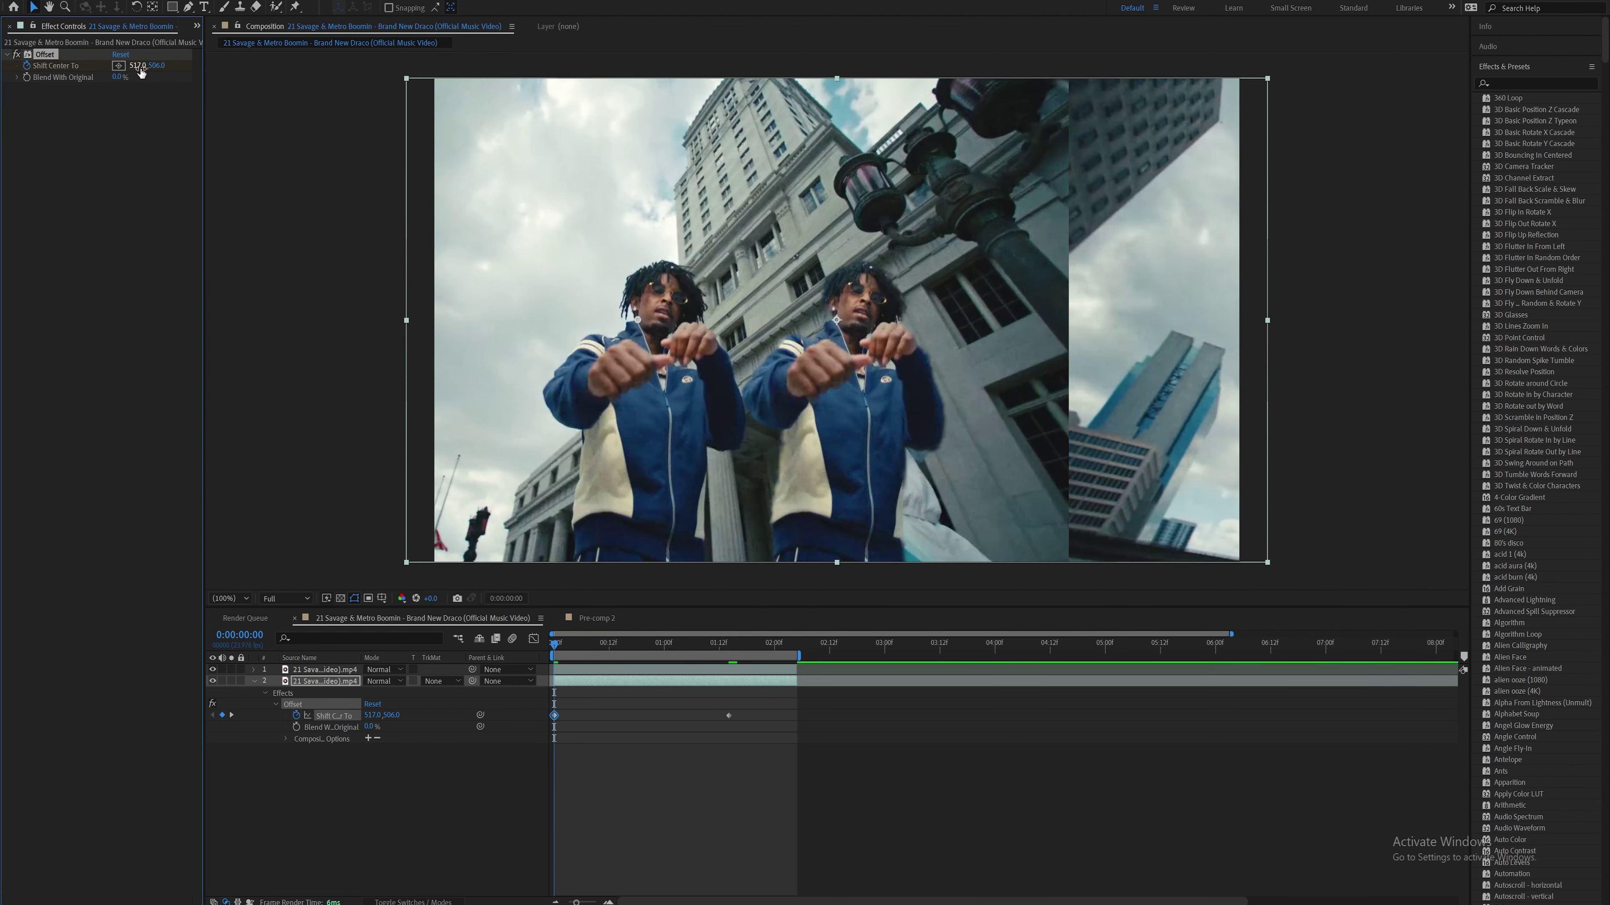
pyautogui.moveTo(140, 67); pyautogui.dragTo(8, 66)
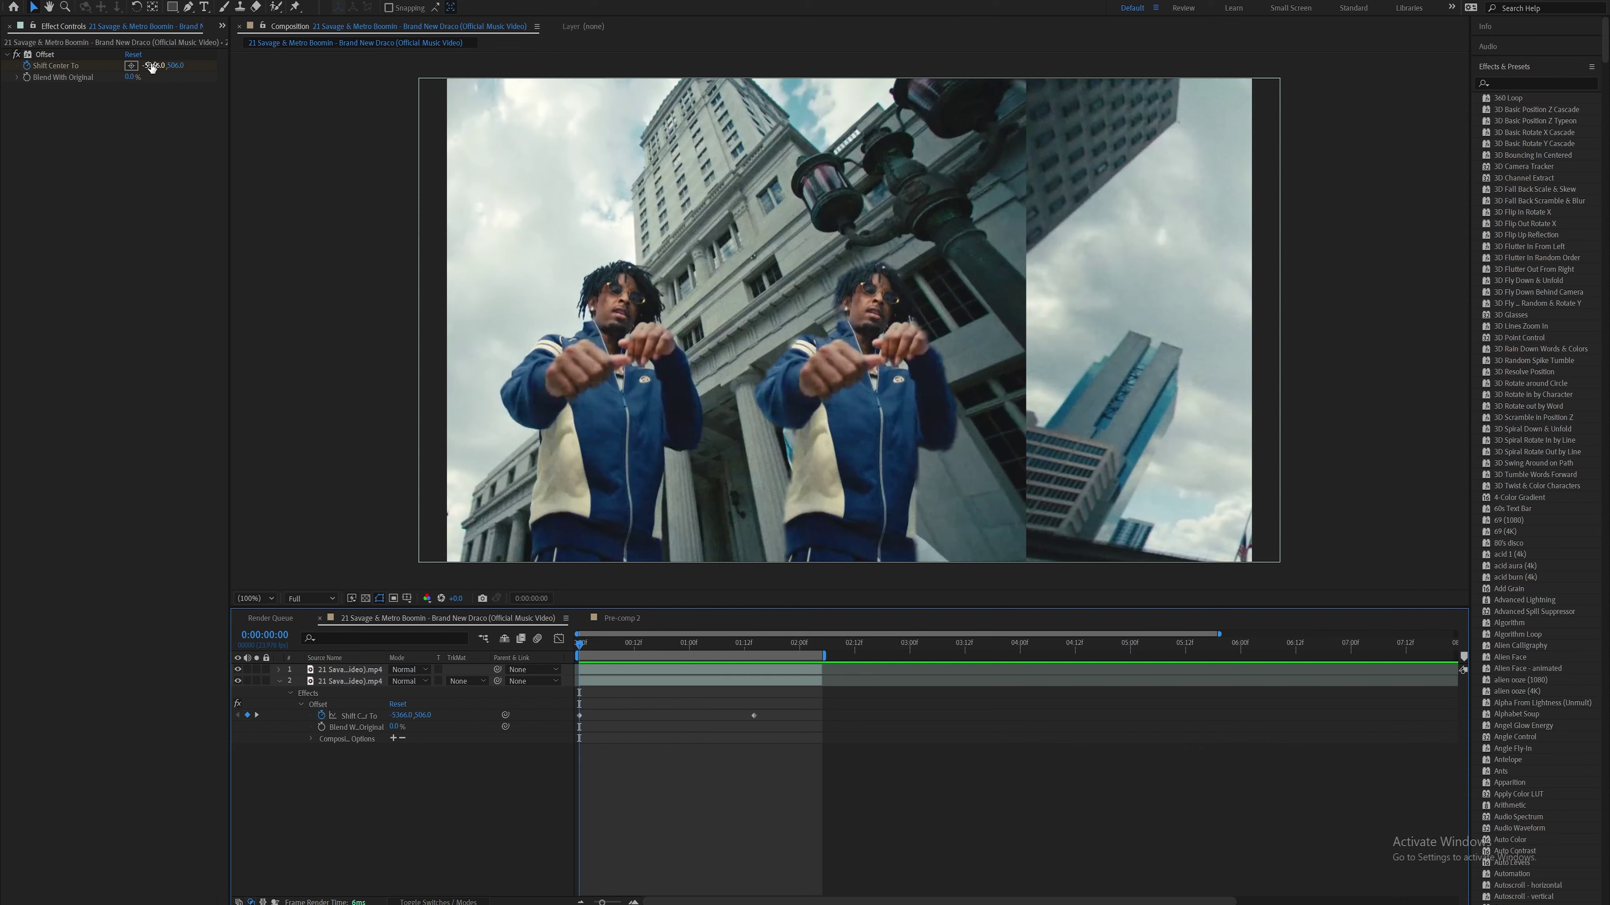
pyautogui.moveTo(151, 67); pyautogui.dragTo(142, 67)
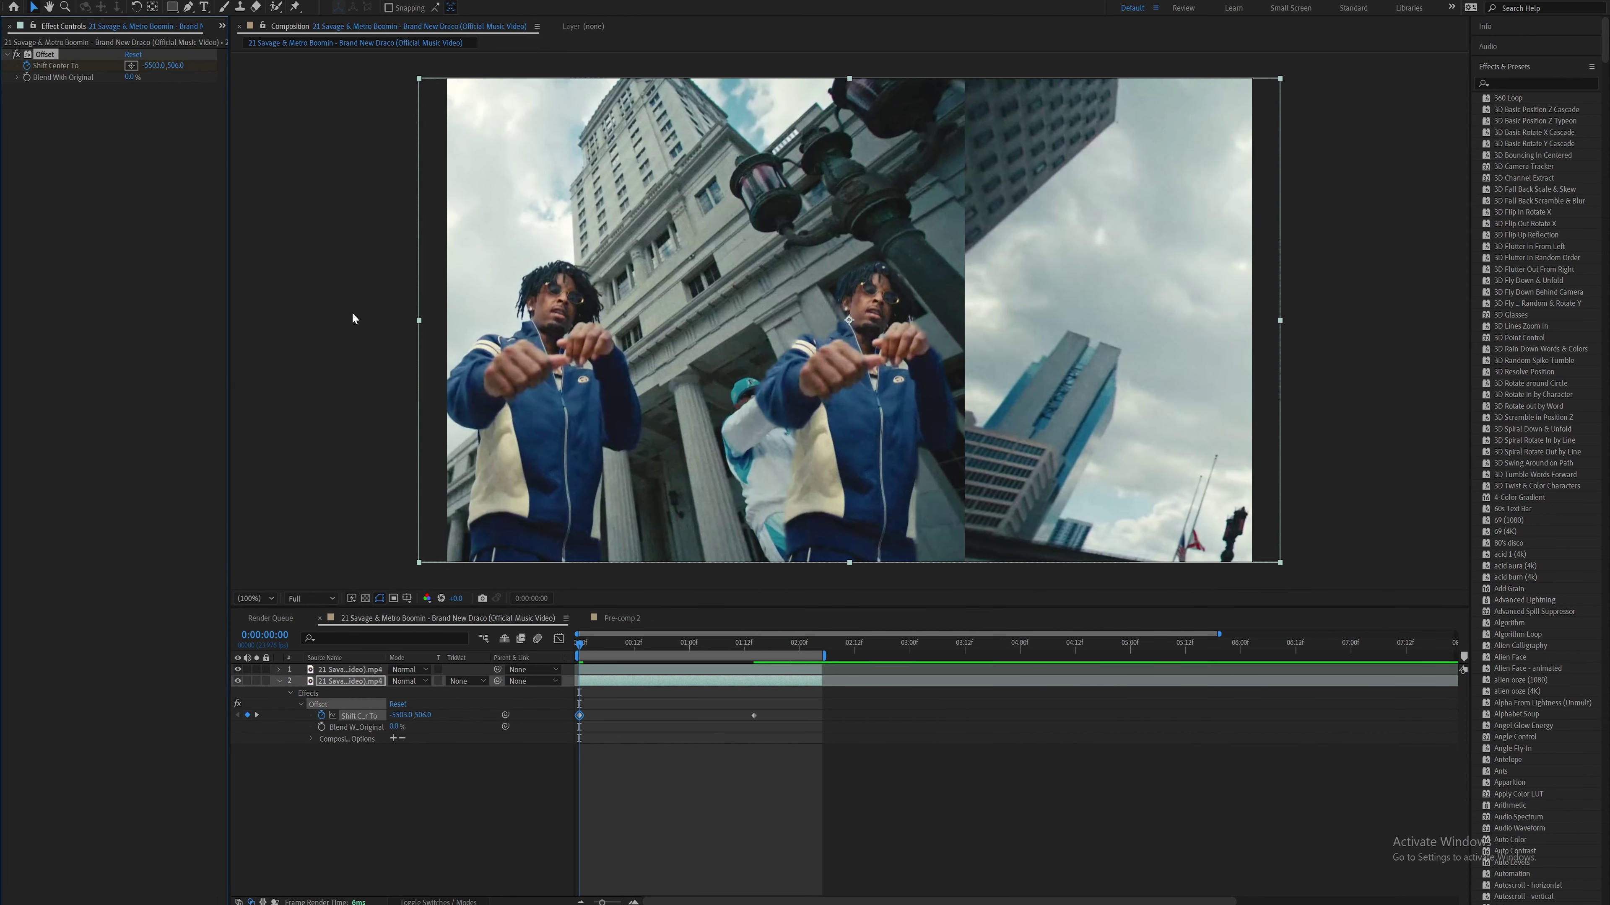
# Apply Easy Ease to both Shift Center To keyframes
pyautogui.moveTo(767, 709); pyautogui.dragTo(552, 729)
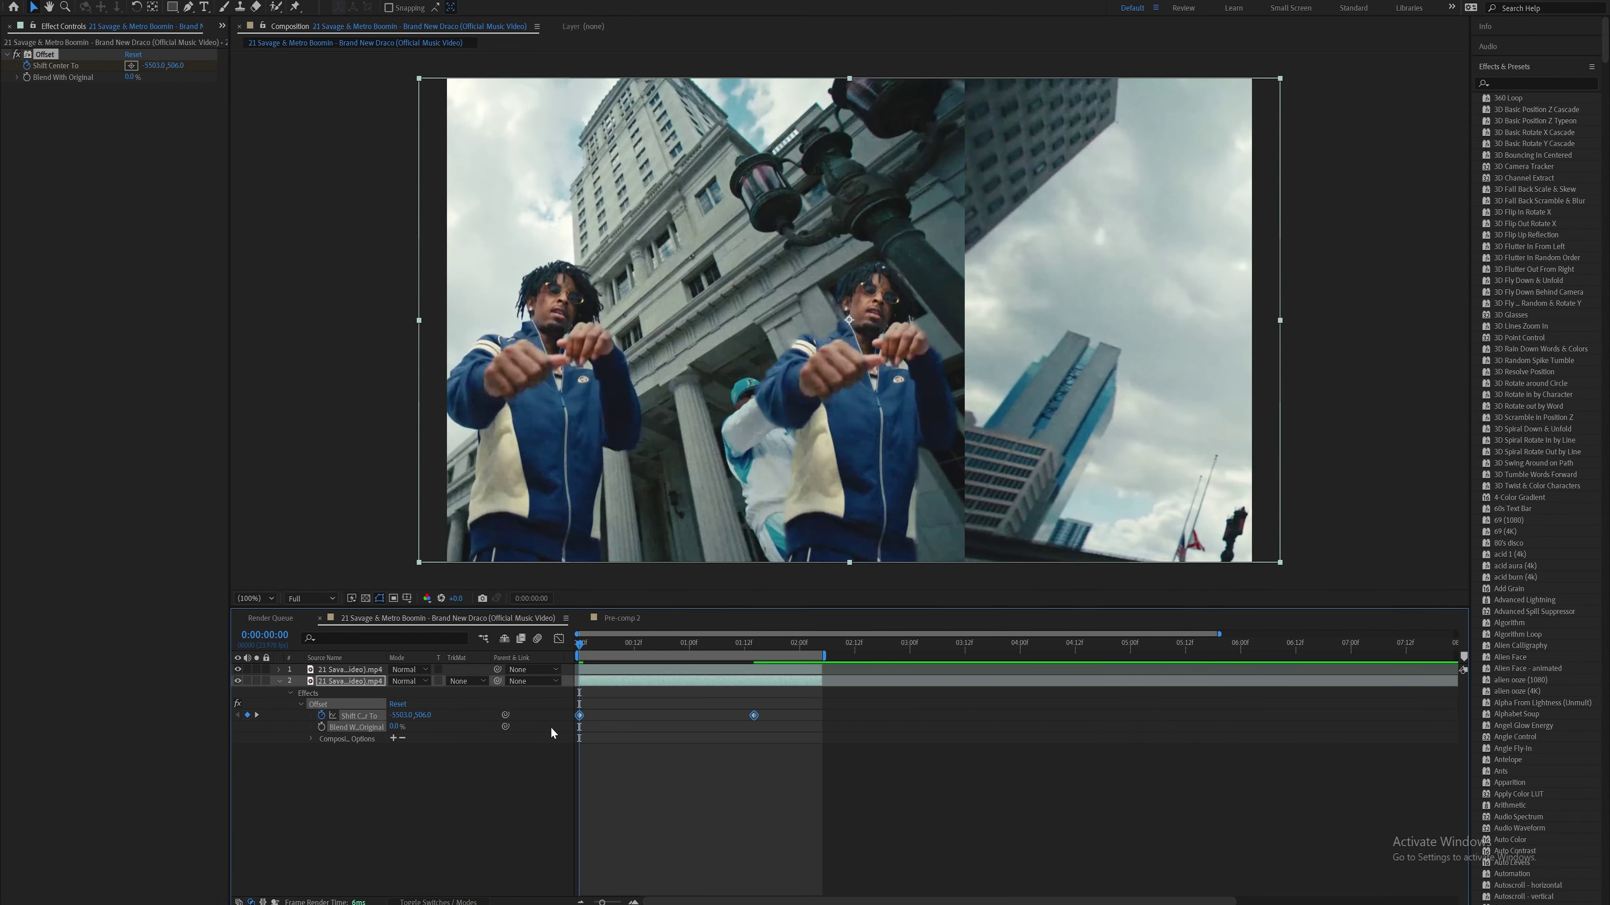
pyautogui.press('F9')
pyautogui.rightClick(754, 716)
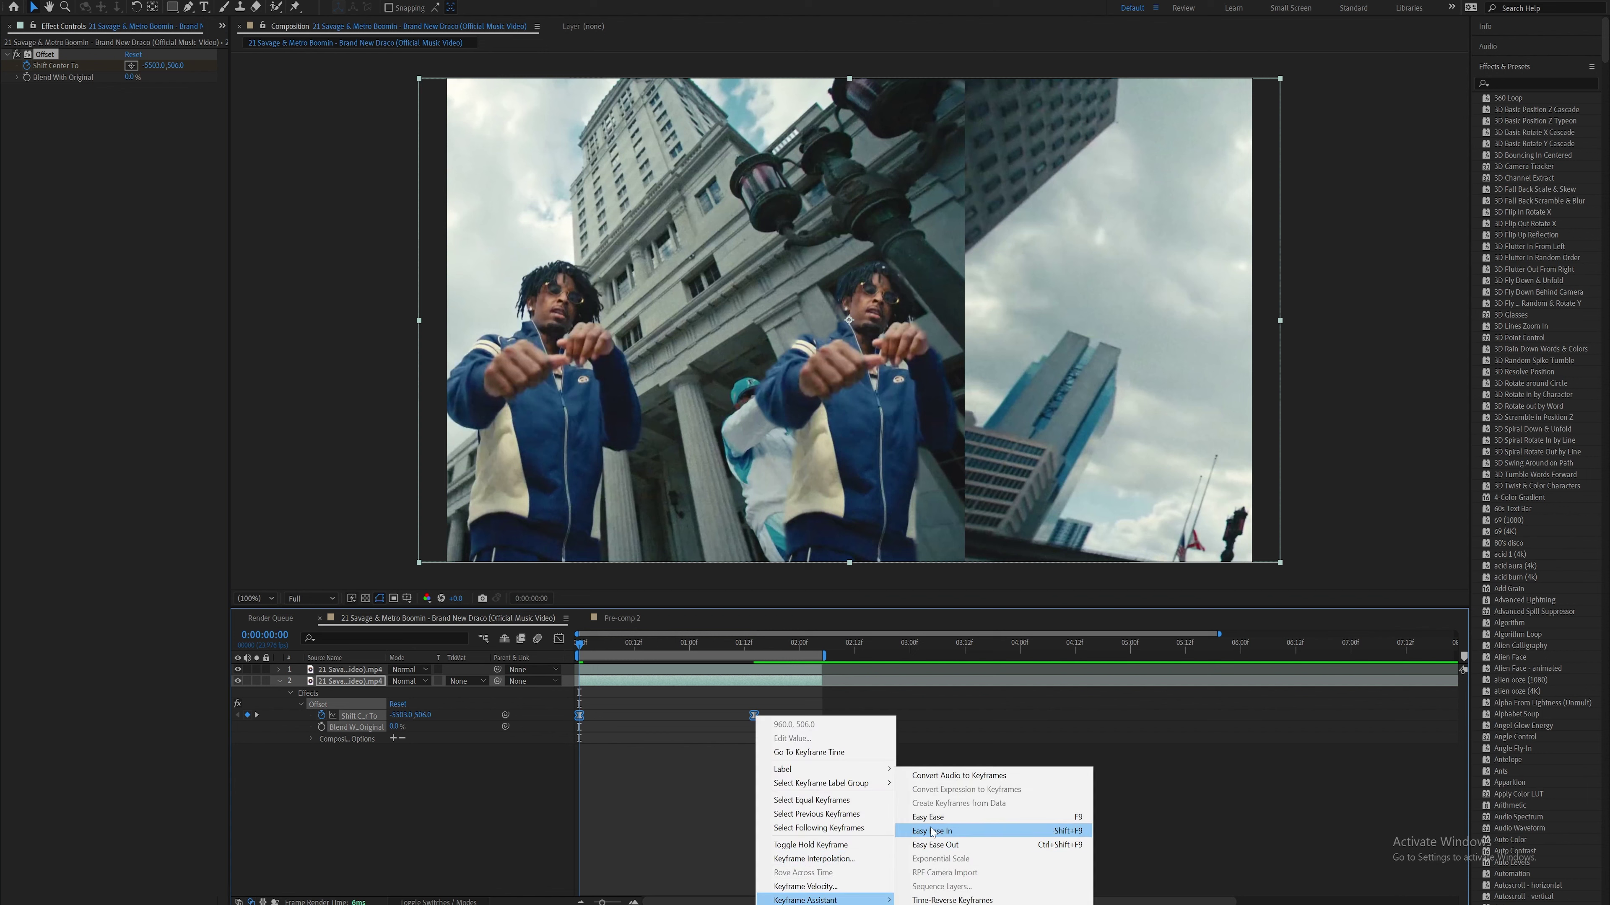
pyautogui.click(639, 745)
# Add Directional Blur to the background layer and set its Direction to 90°
pyautogui.click(633, 684)
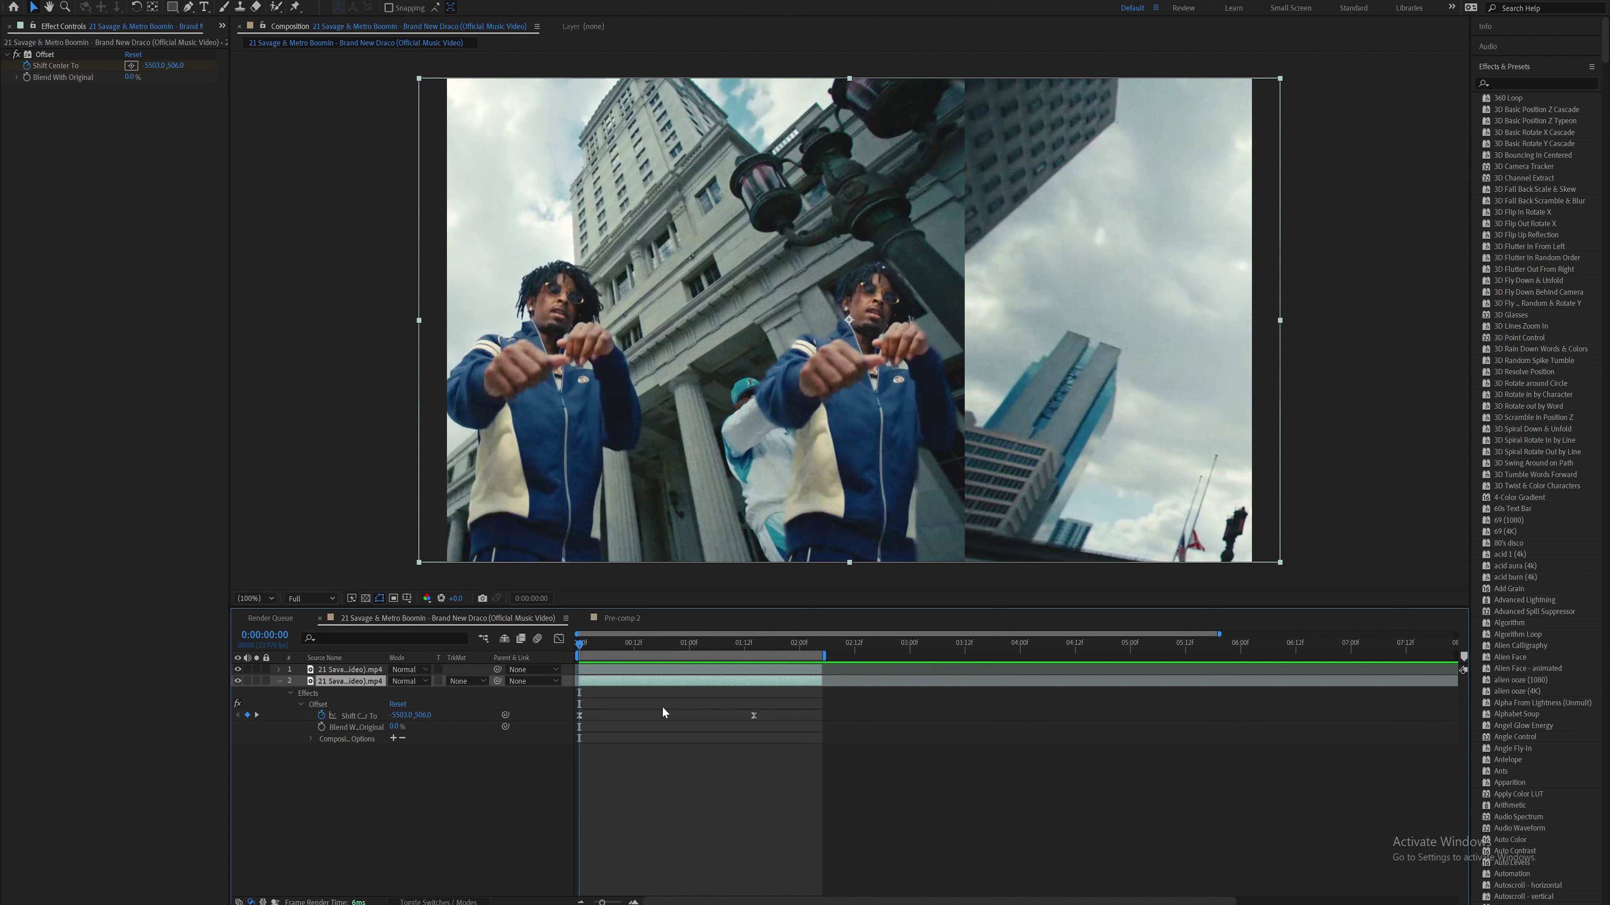
pyautogui.hotkey('ctrl', 'space')
pyautogui.write('direct')
pyautogui.press('Return')
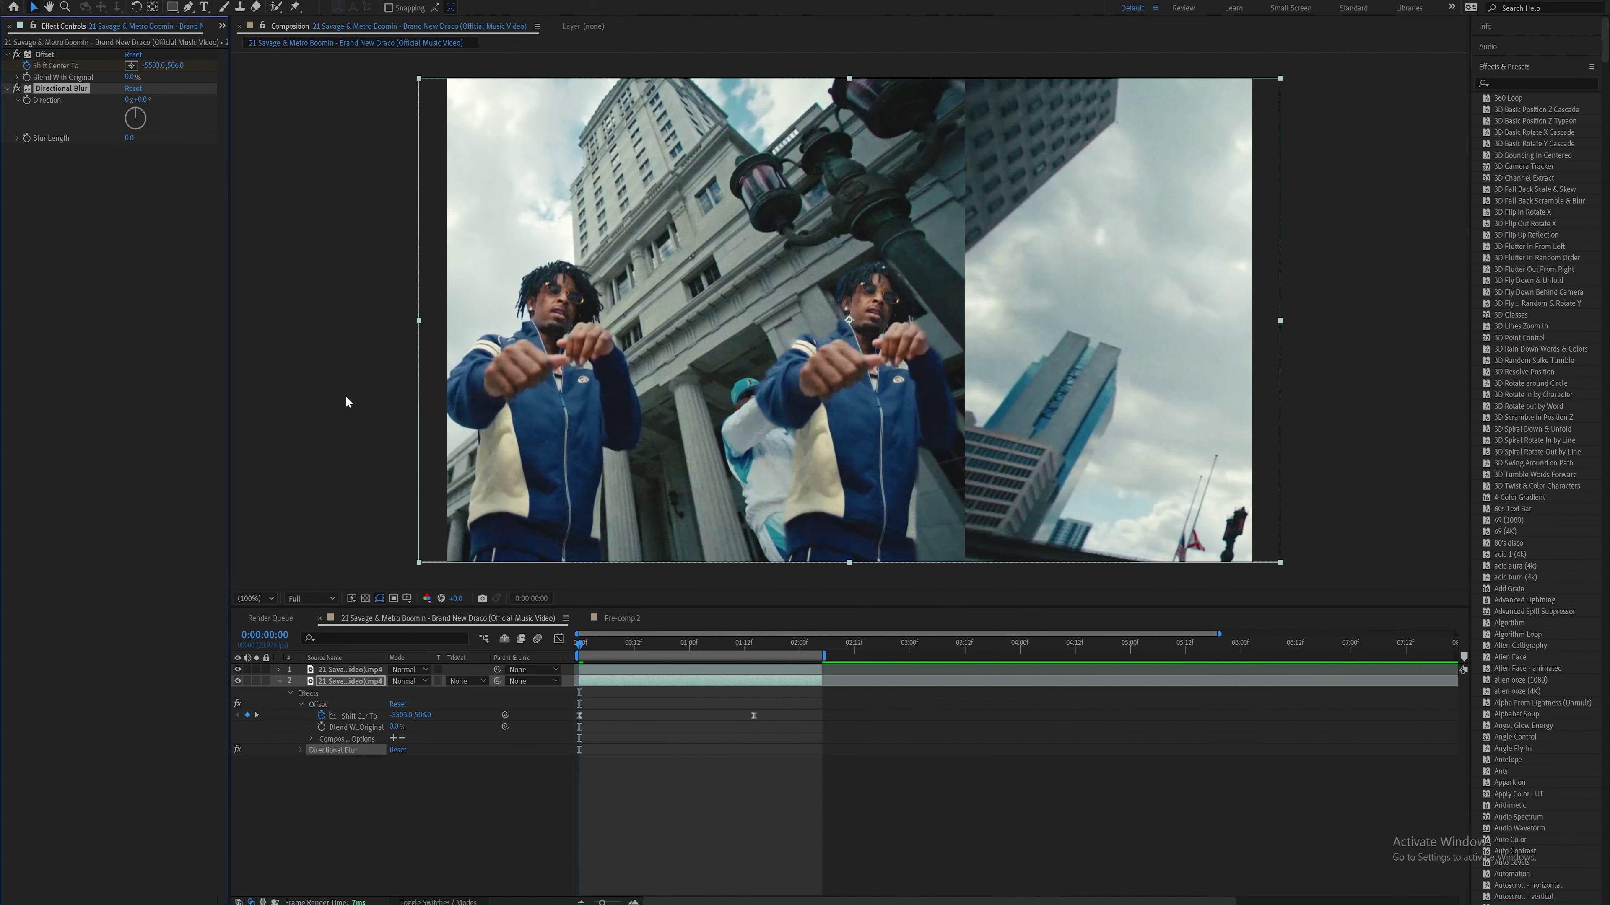
pyautogui.click(712, 645)
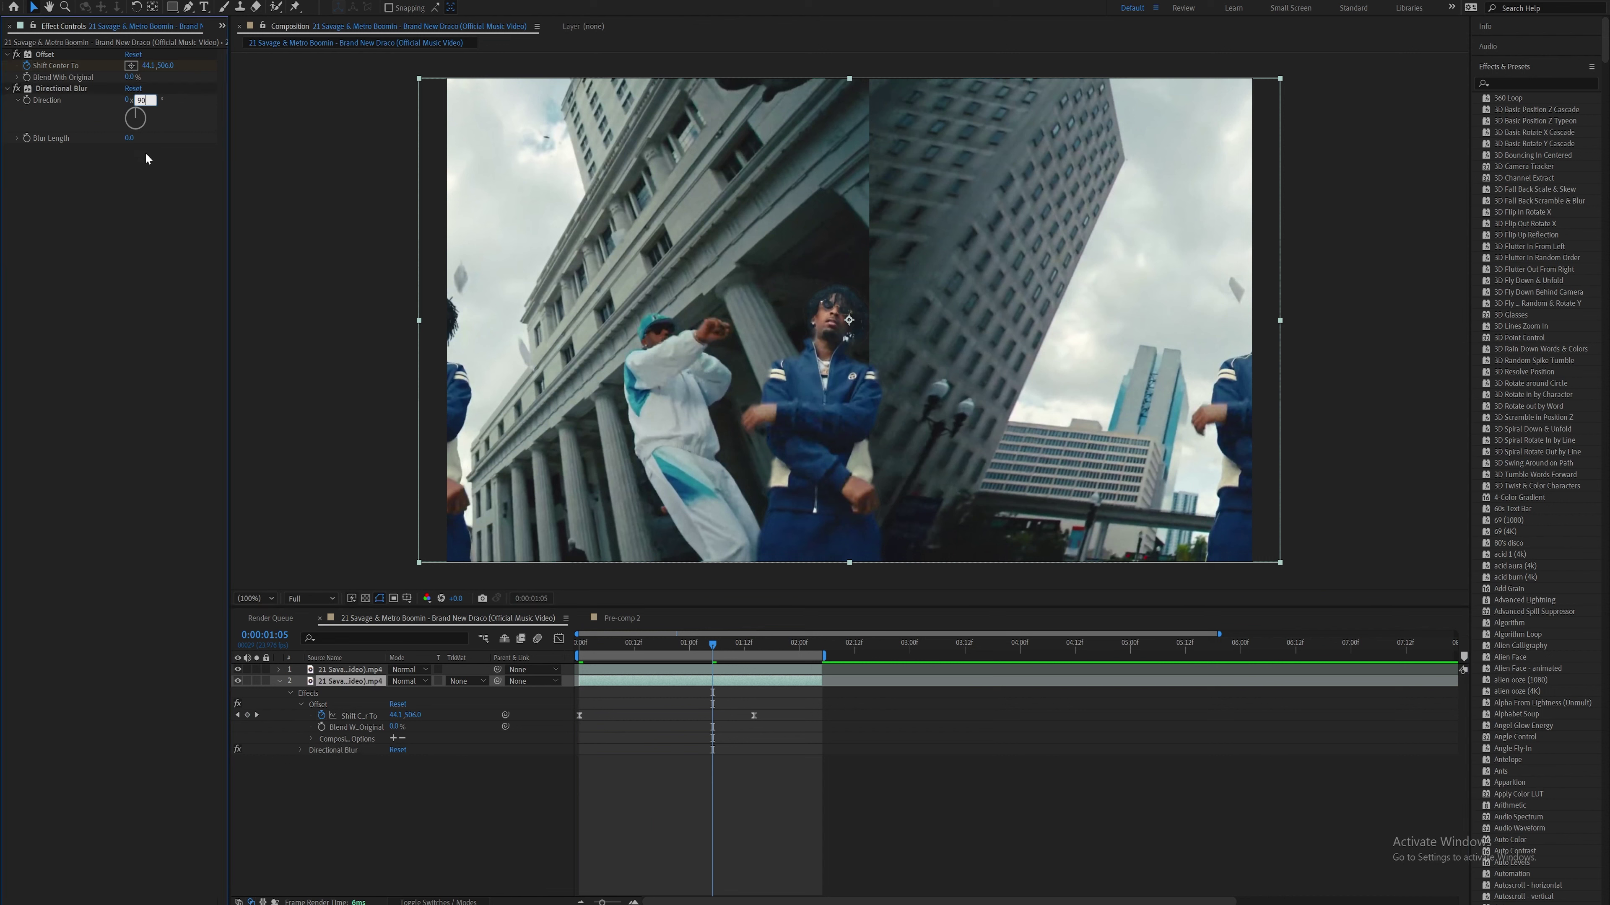
pyautogui.press('Return')
# Keyframe the Directional Blur's Blur Length at 20 at 0:00:01:05, falling to 0 about half a second further on
pyautogui.click(26, 139)
pyautogui.click(101, 182)
pyautogui.click(132, 140)
pyautogui.write('20')
pyautogui.press('Return')
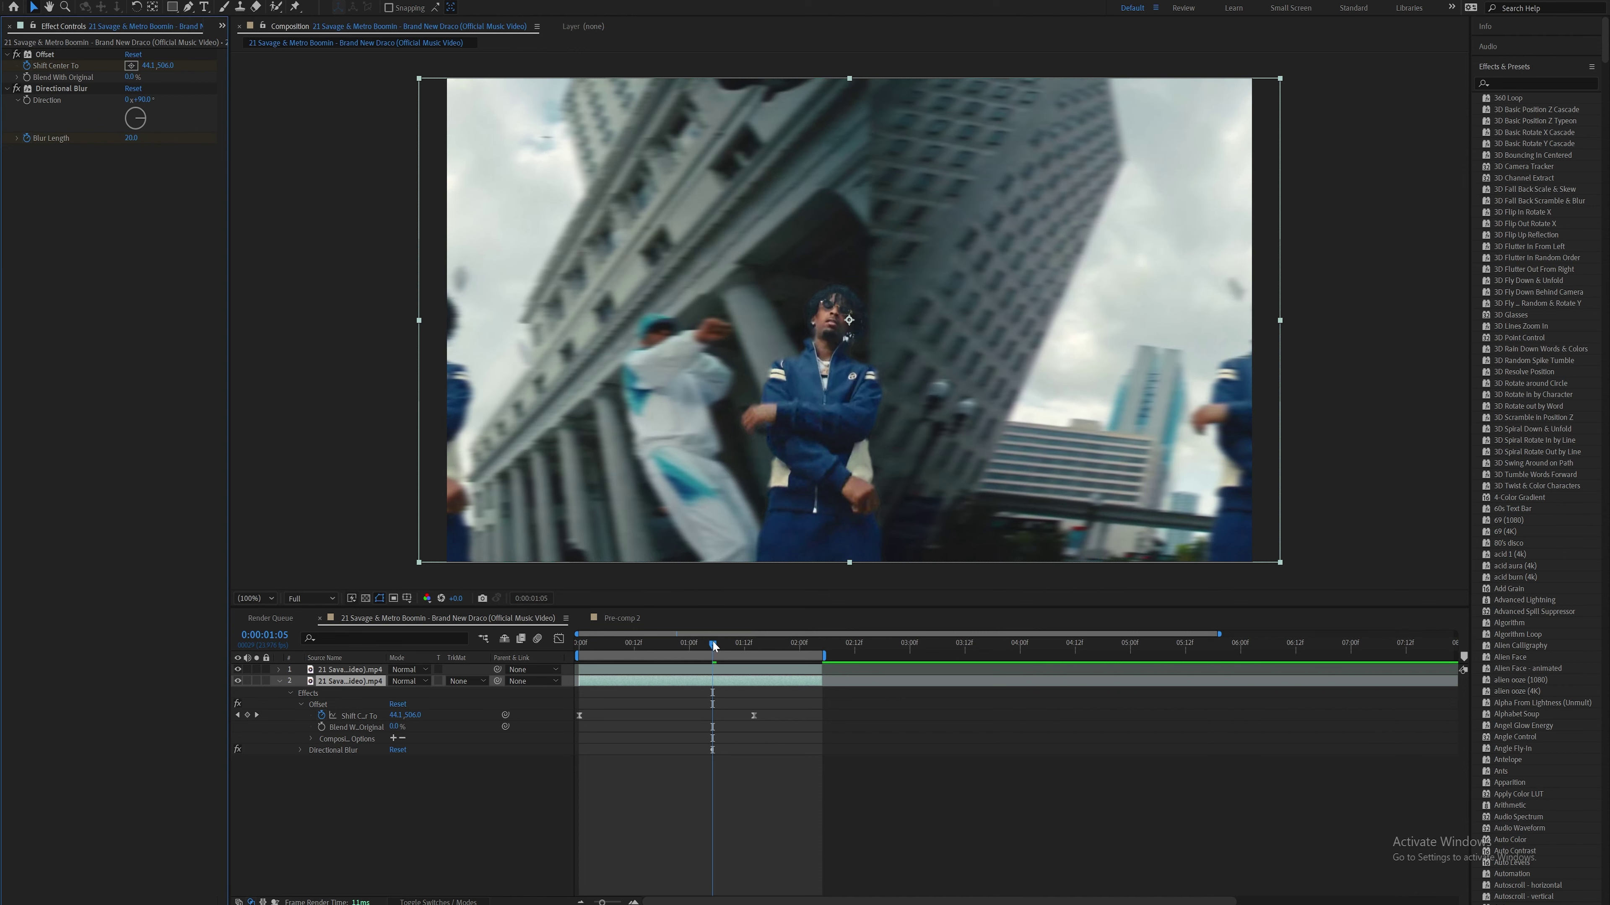
pyautogui.moveTo(712, 642); pyautogui.dragTo(772, 647)
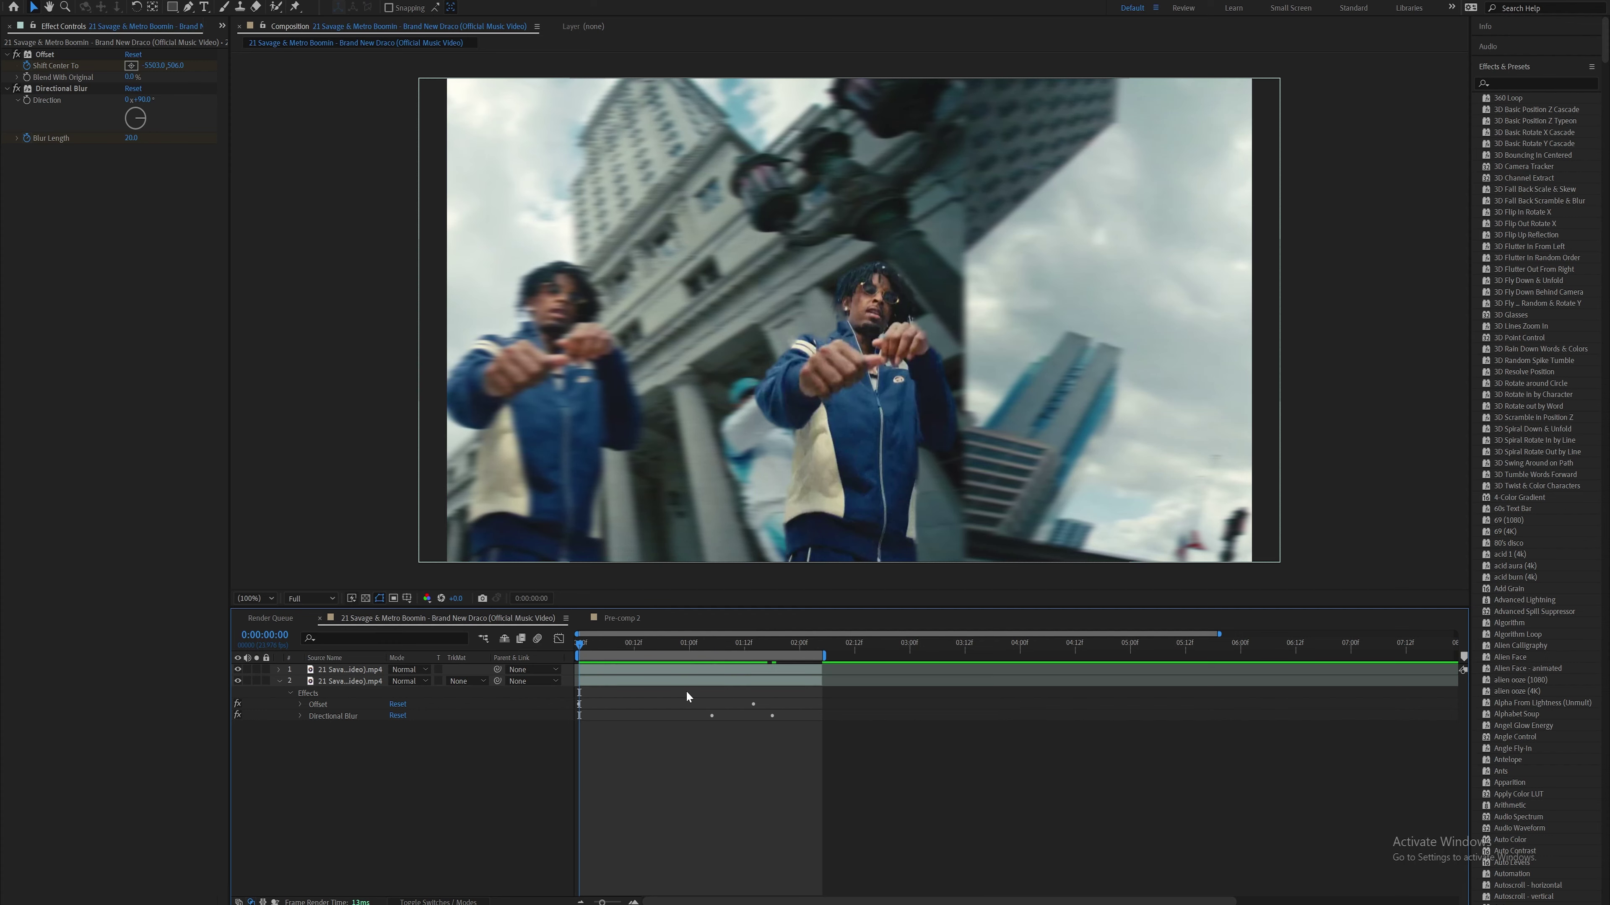
# Add Displacer Pro to the background layer and enable Translate X and Translate Y keyframes at the start
pyautogui.click(694, 682)
pyautogui.hotkey('ctrl', 'space')
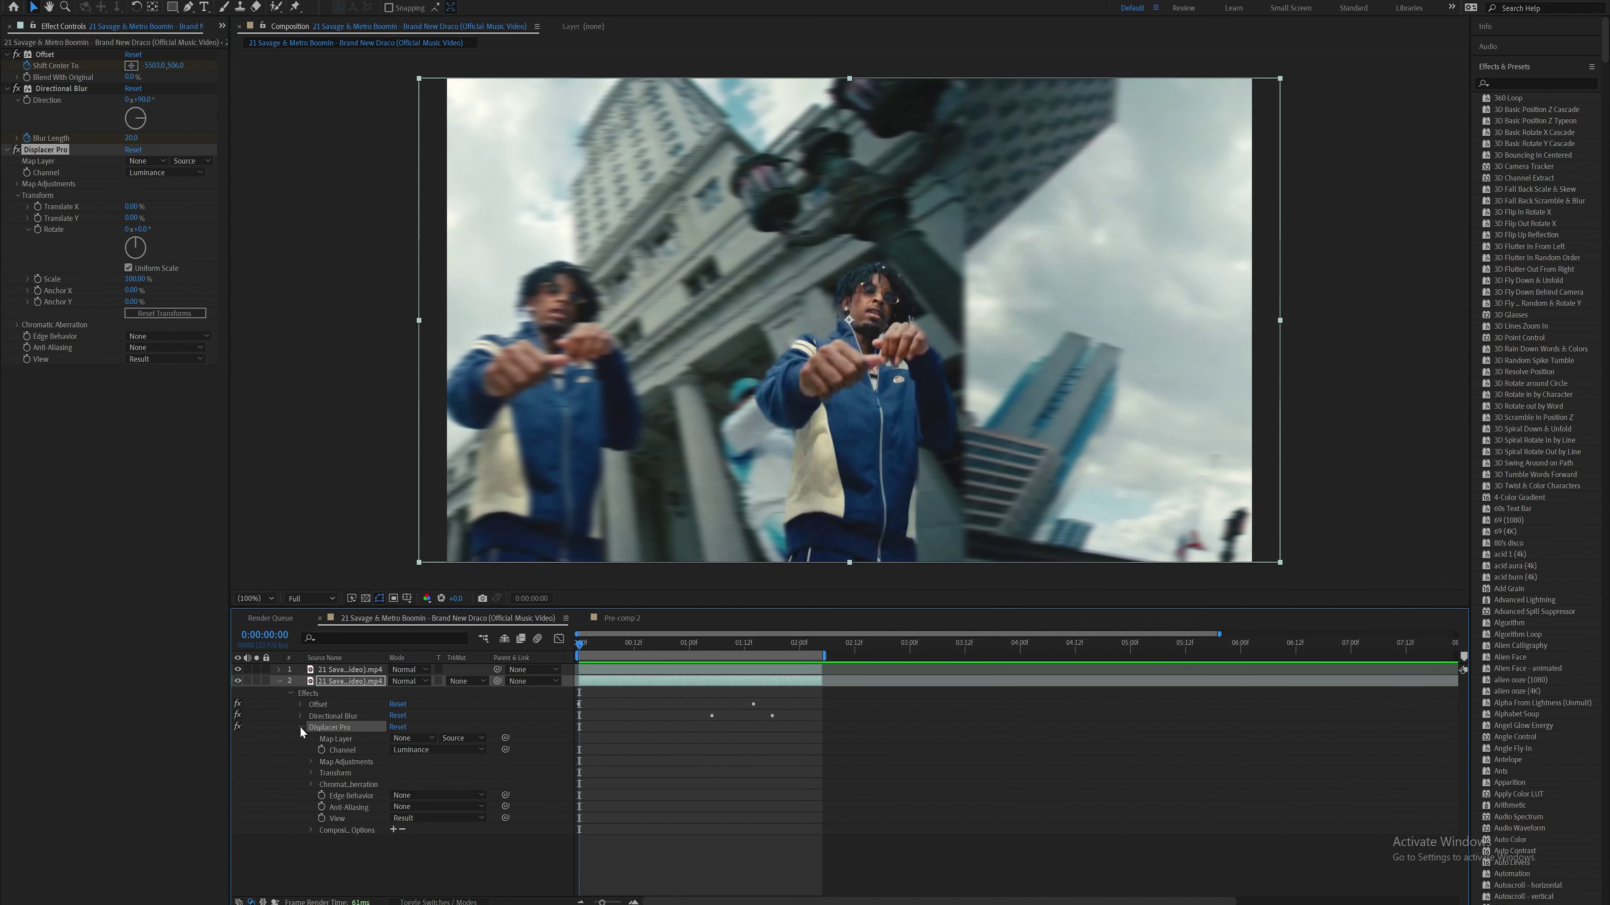
pyautogui.click(311, 773)
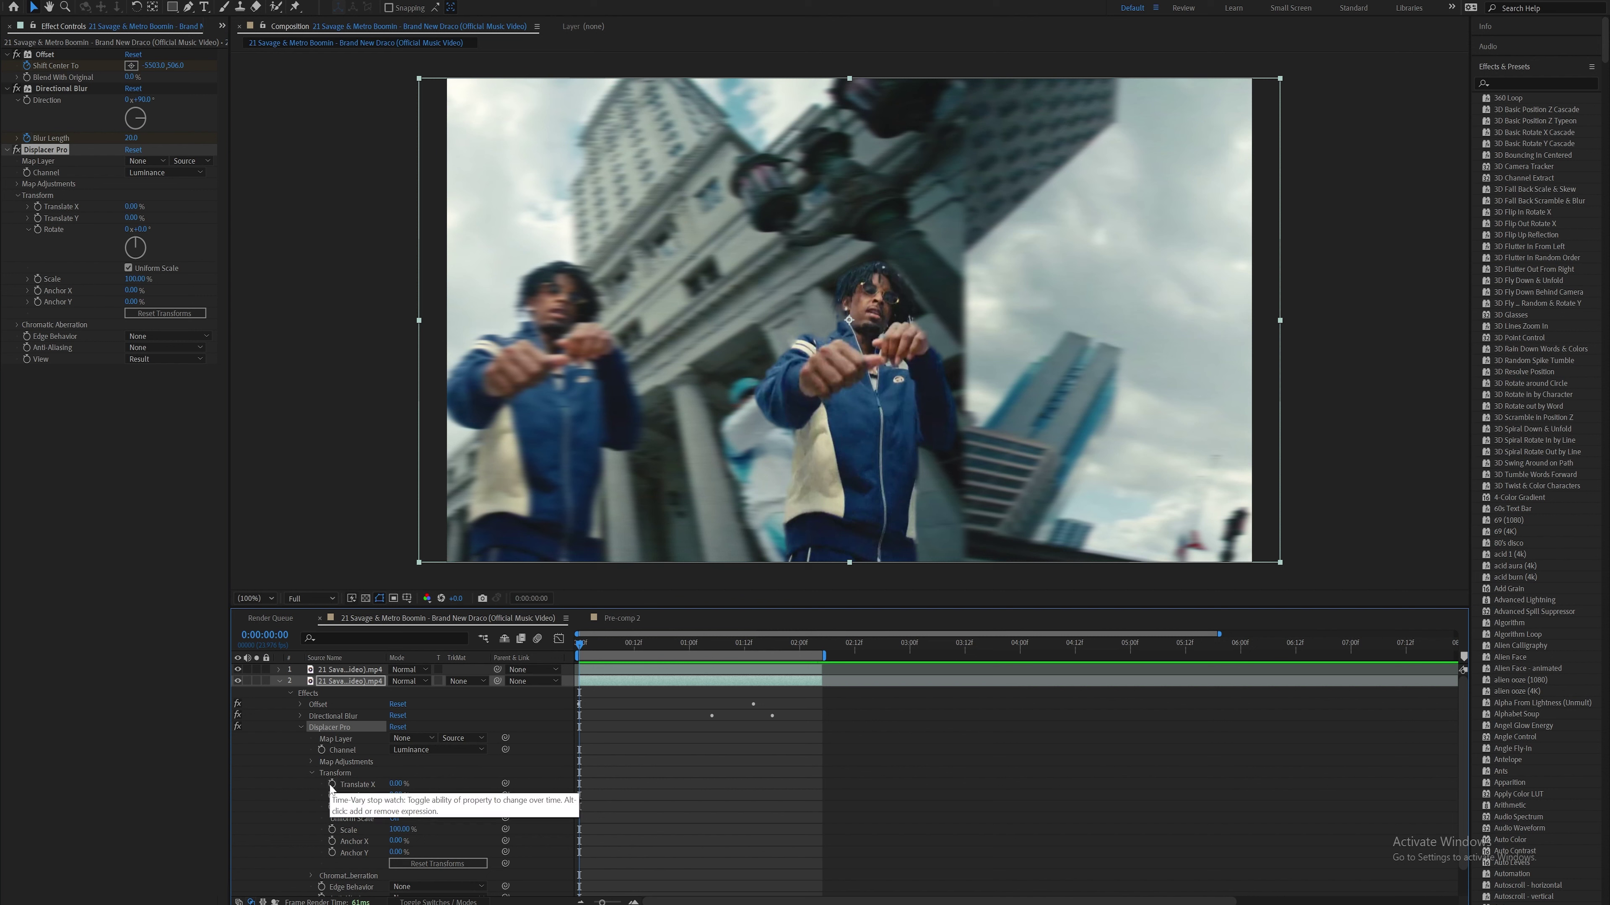
pyautogui.click(332, 784)
pyautogui.click(332, 795)
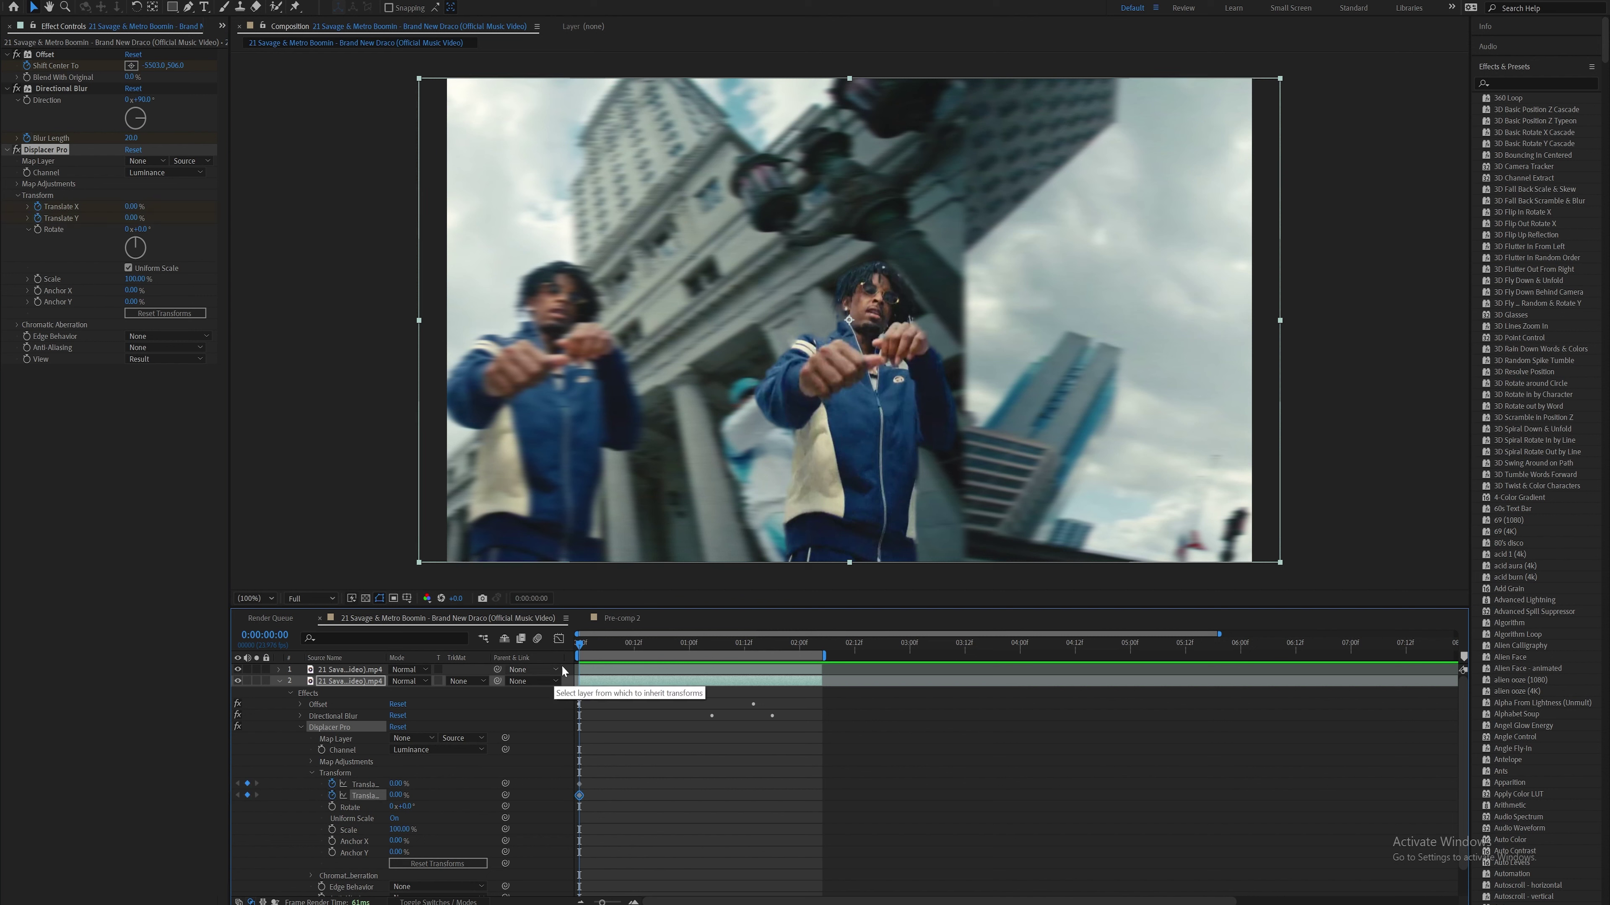
# Set Displacer Pro's Translate X to about -124% and Translate Y to about -73%, with Mirror Repeat as edge behavior
pyautogui.click(578, 812)
pyautogui.moveTo(396, 798); pyautogui.dragTo(324, 796)
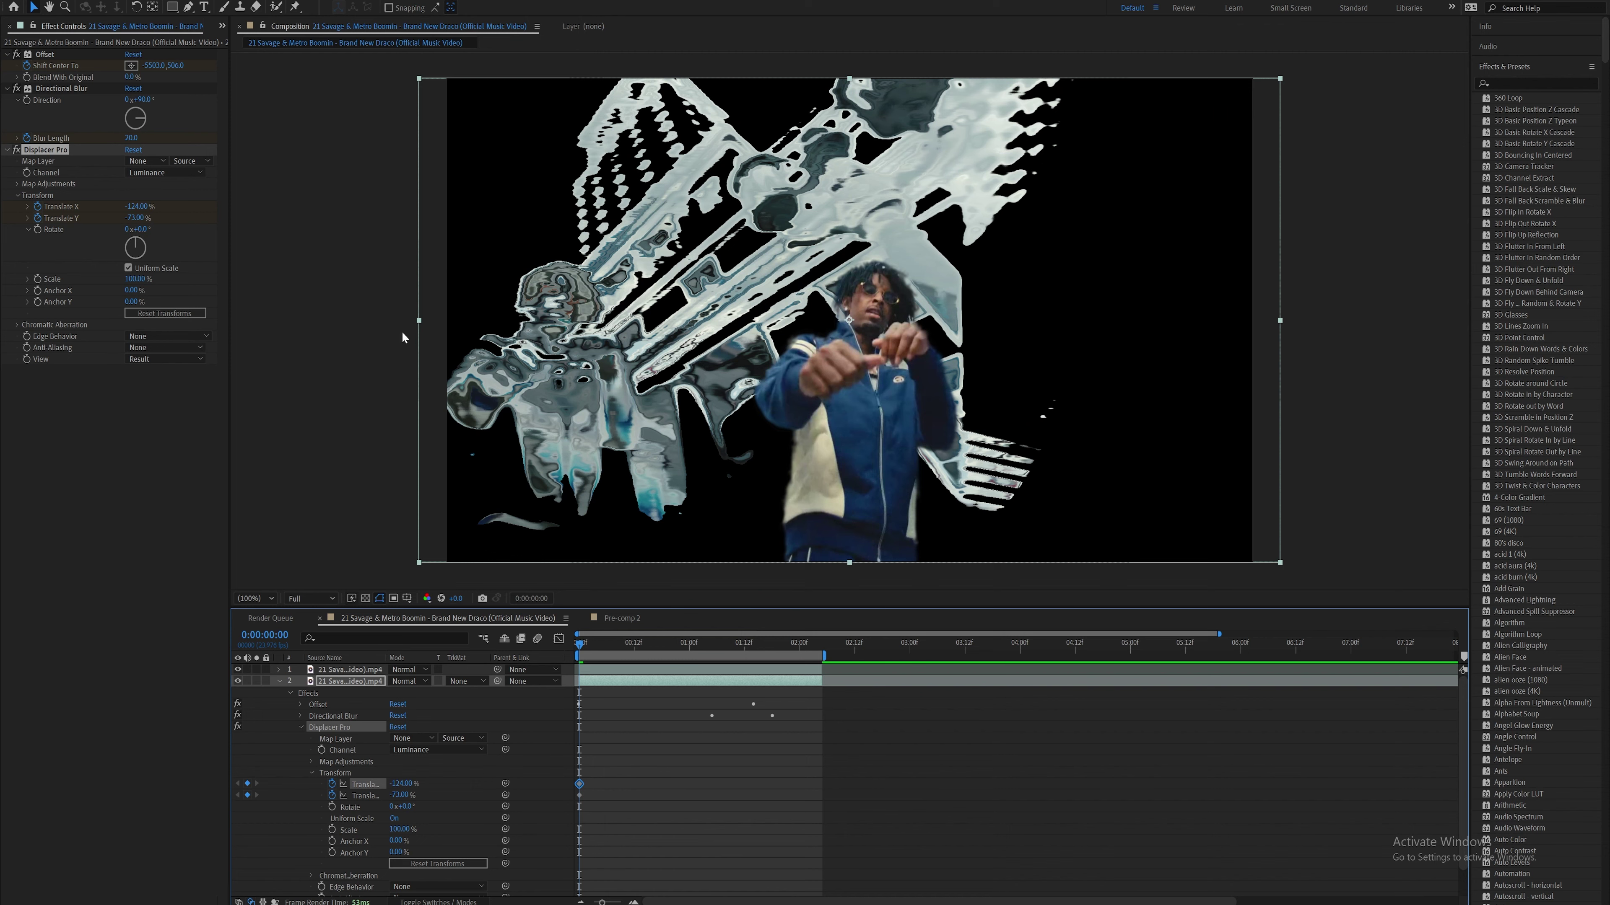
pyautogui.click(166, 336)
pyautogui.click(167, 382)
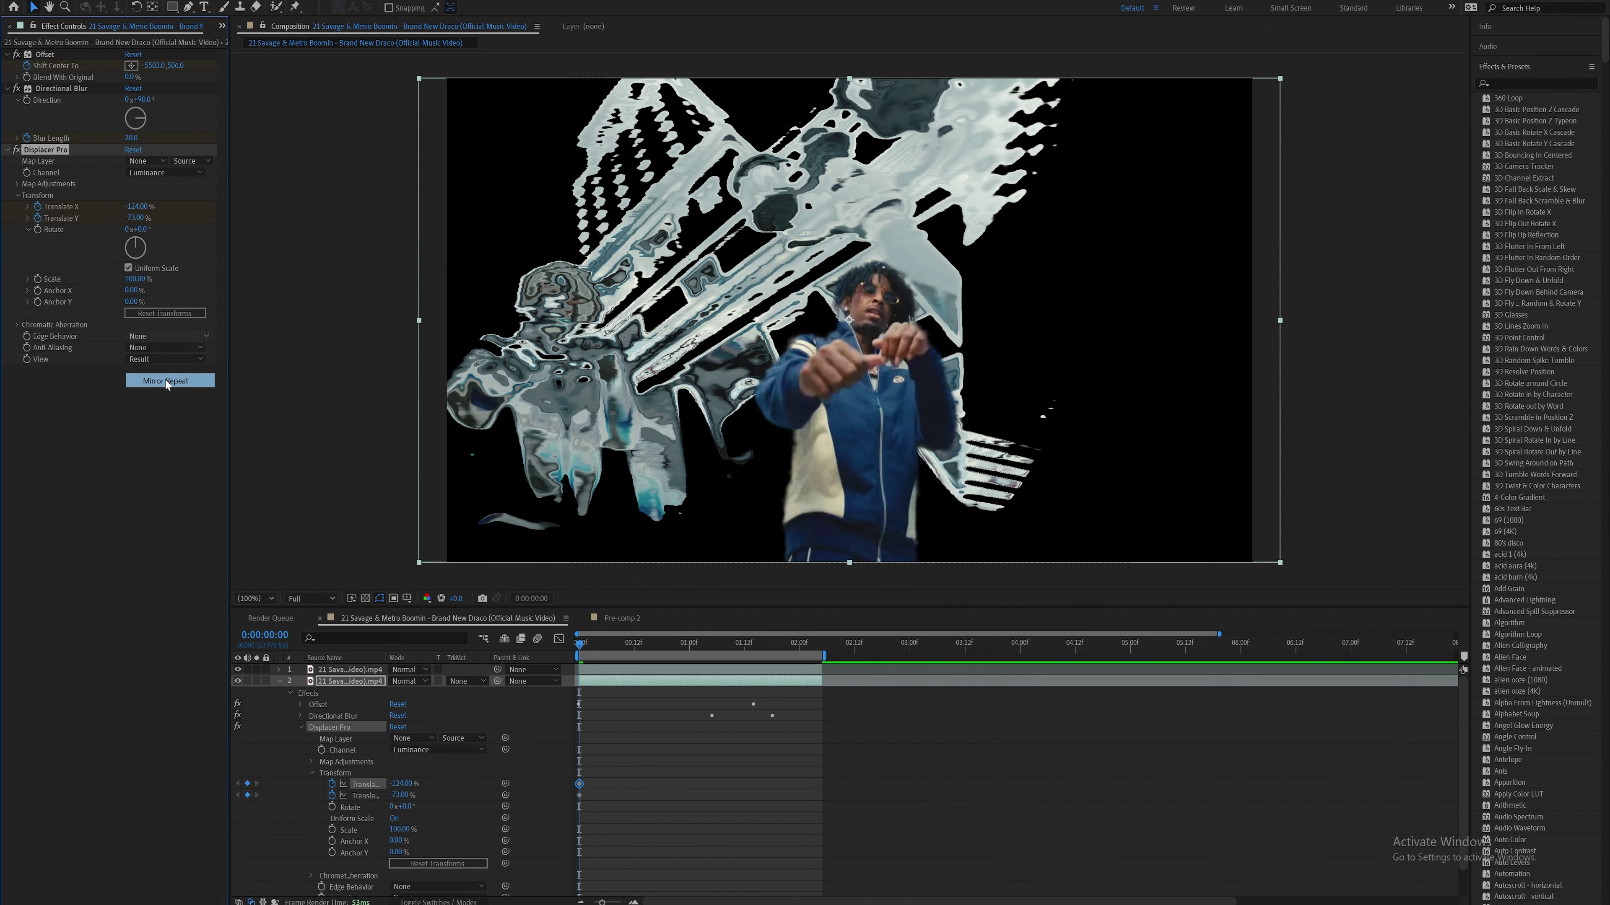
# Keyframe Displacer Pro's Translate X and Translate Y at 0% at 0:00:02:04
pyautogui.click(819, 644)
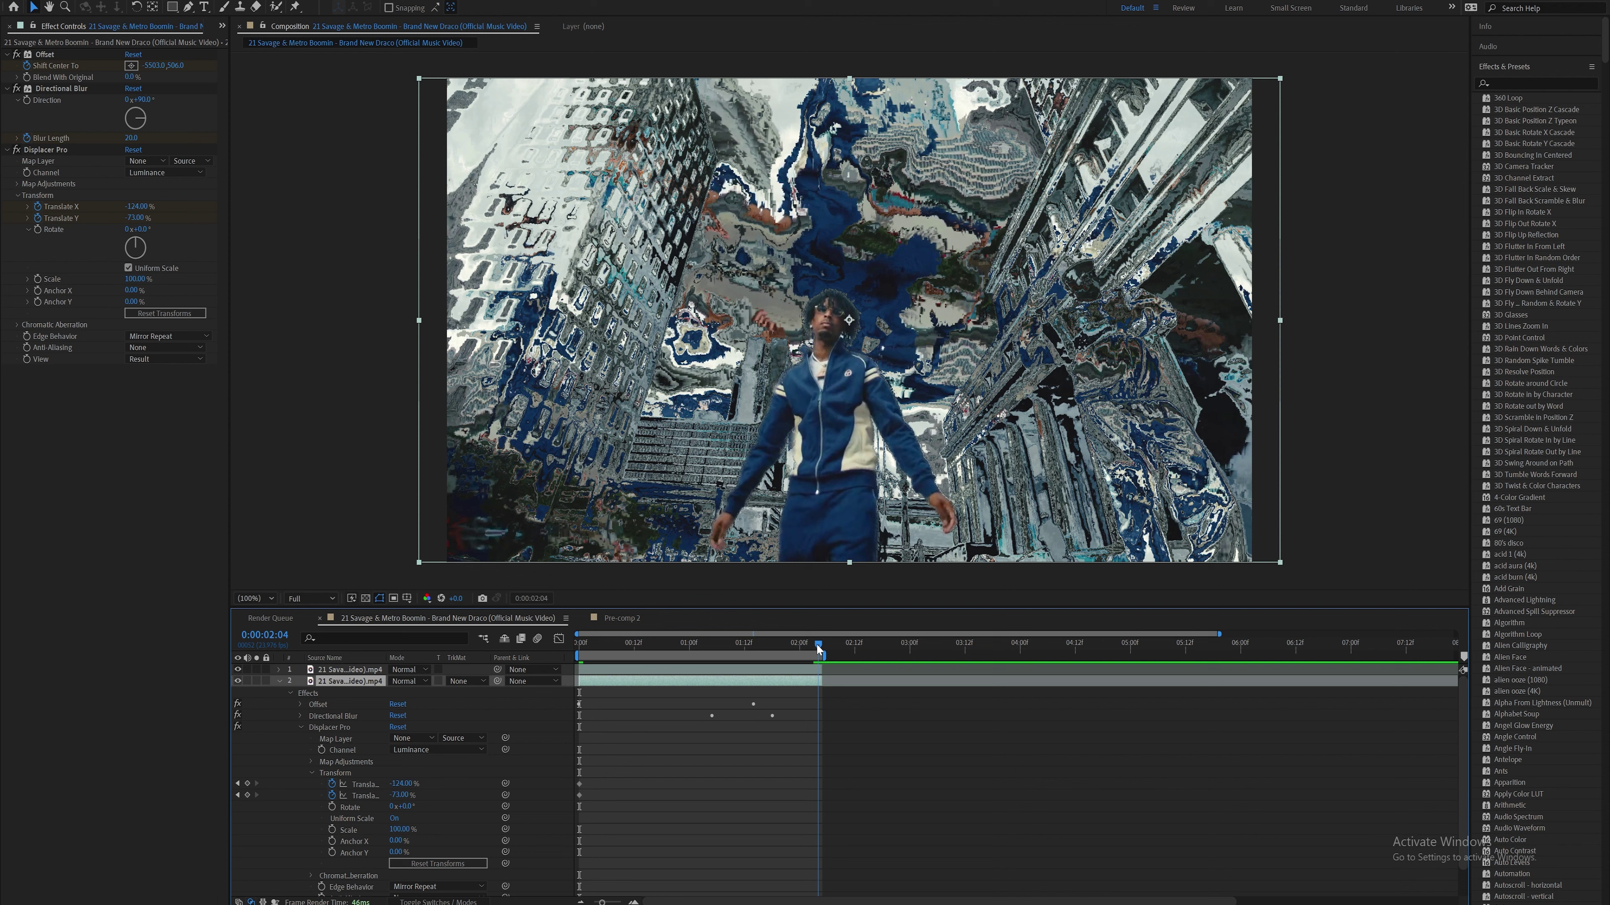
pyautogui.click(876, 752)
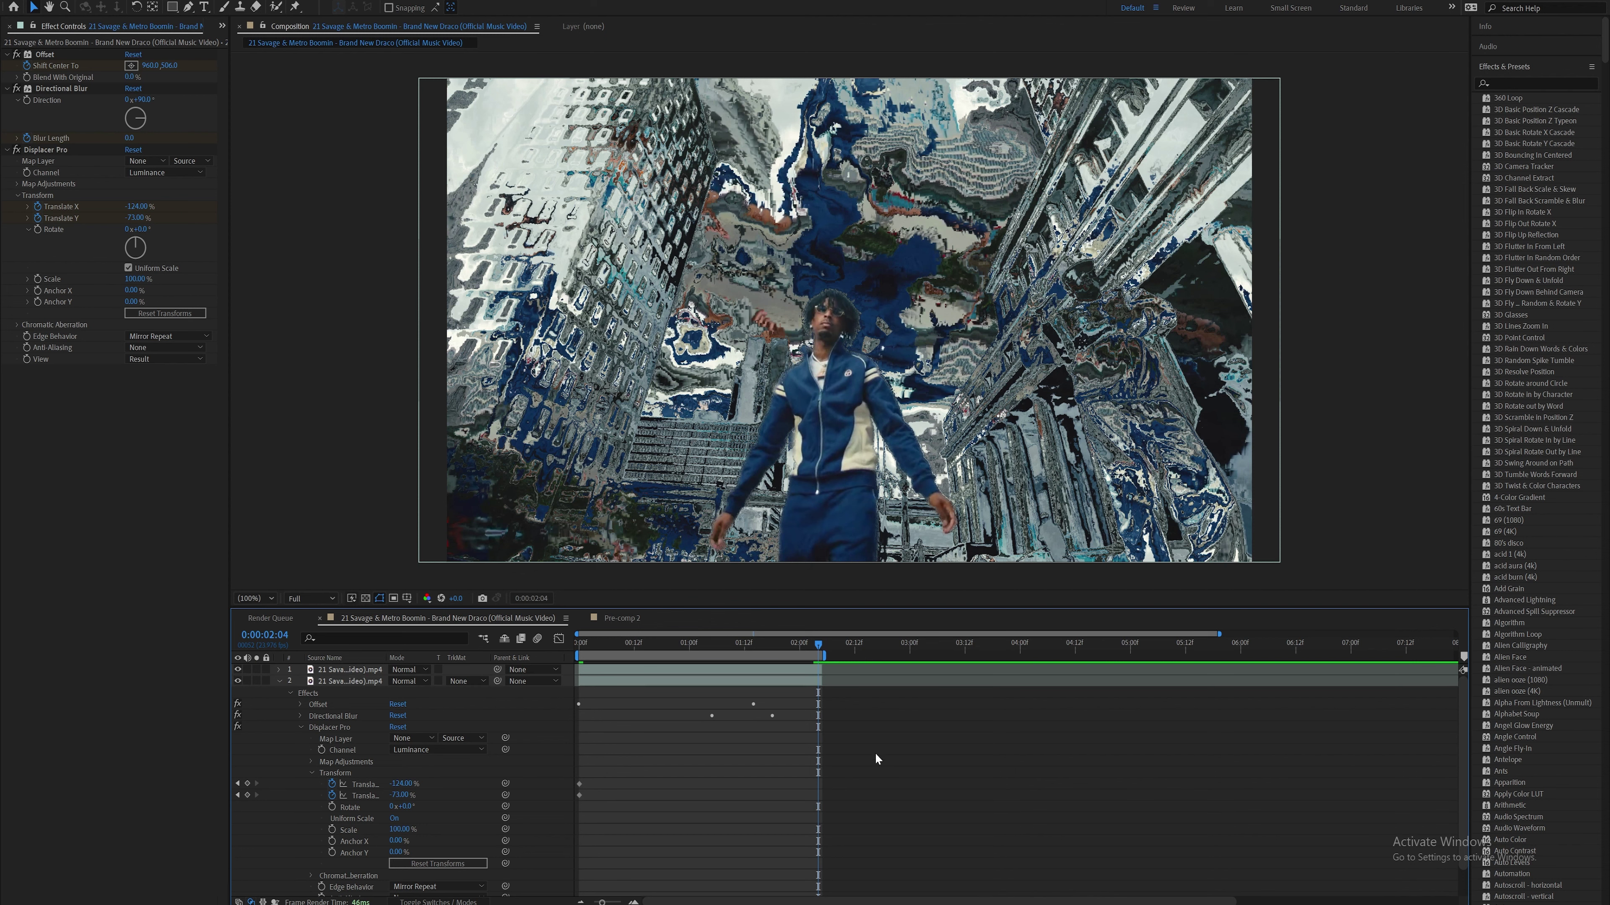
pyautogui.click(417, 790)
pyautogui.write('0')
pyautogui.hotkey('shift', 'Tab')
pyautogui.write('0')
pyautogui.press('Return')
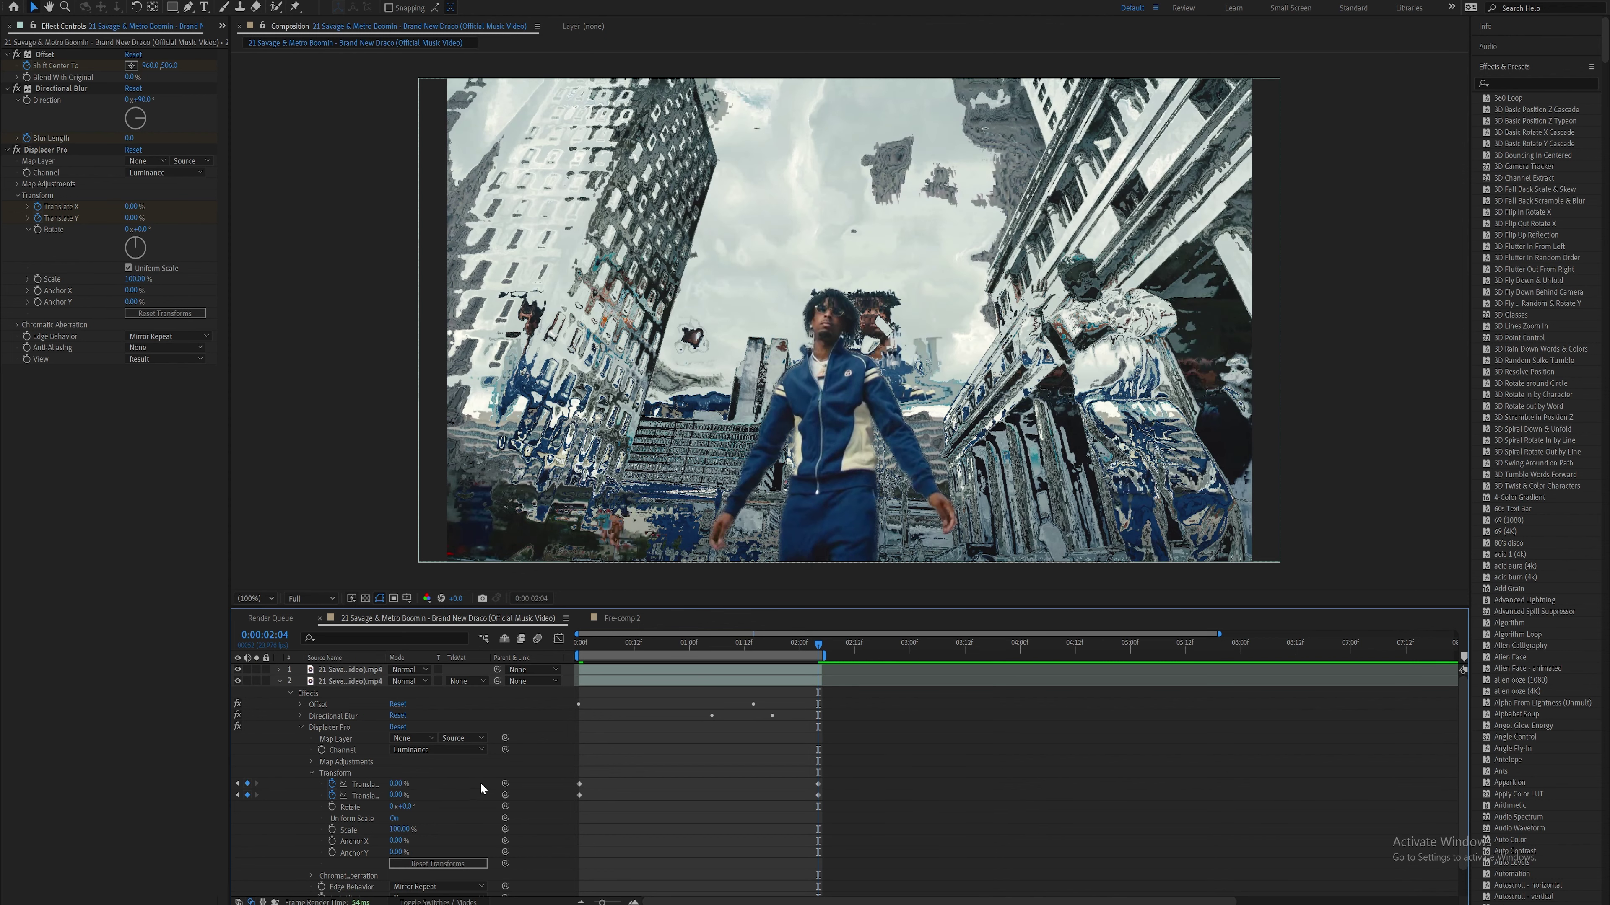
# Easy-ease the Translate X and Y keyframes, reshape their speed curves to start fast and slow down, and preview the motion
pyautogui.moveTo(916, 757); pyautogui.dragTo(563, 815)
pyautogui.press('F9')
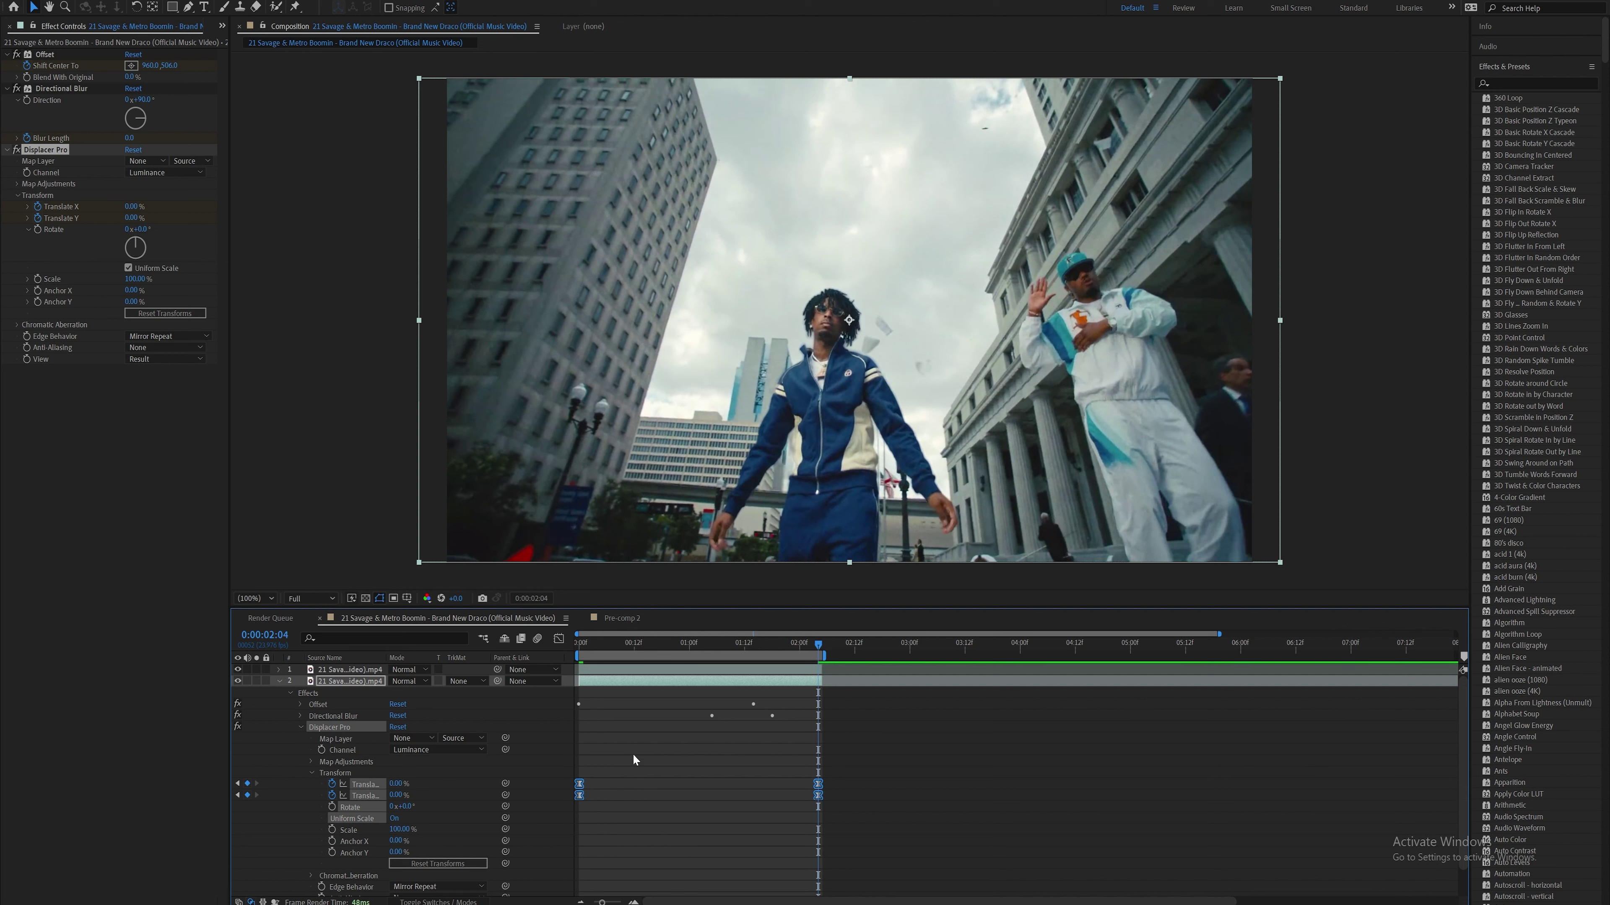
pyautogui.hotkey('shift', 'F3')
pyautogui.moveTo(865, 790); pyautogui.dragTo(558, 856)
pyautogui.moveTo(778, 835); pyautogui.dragTo(574, 825)
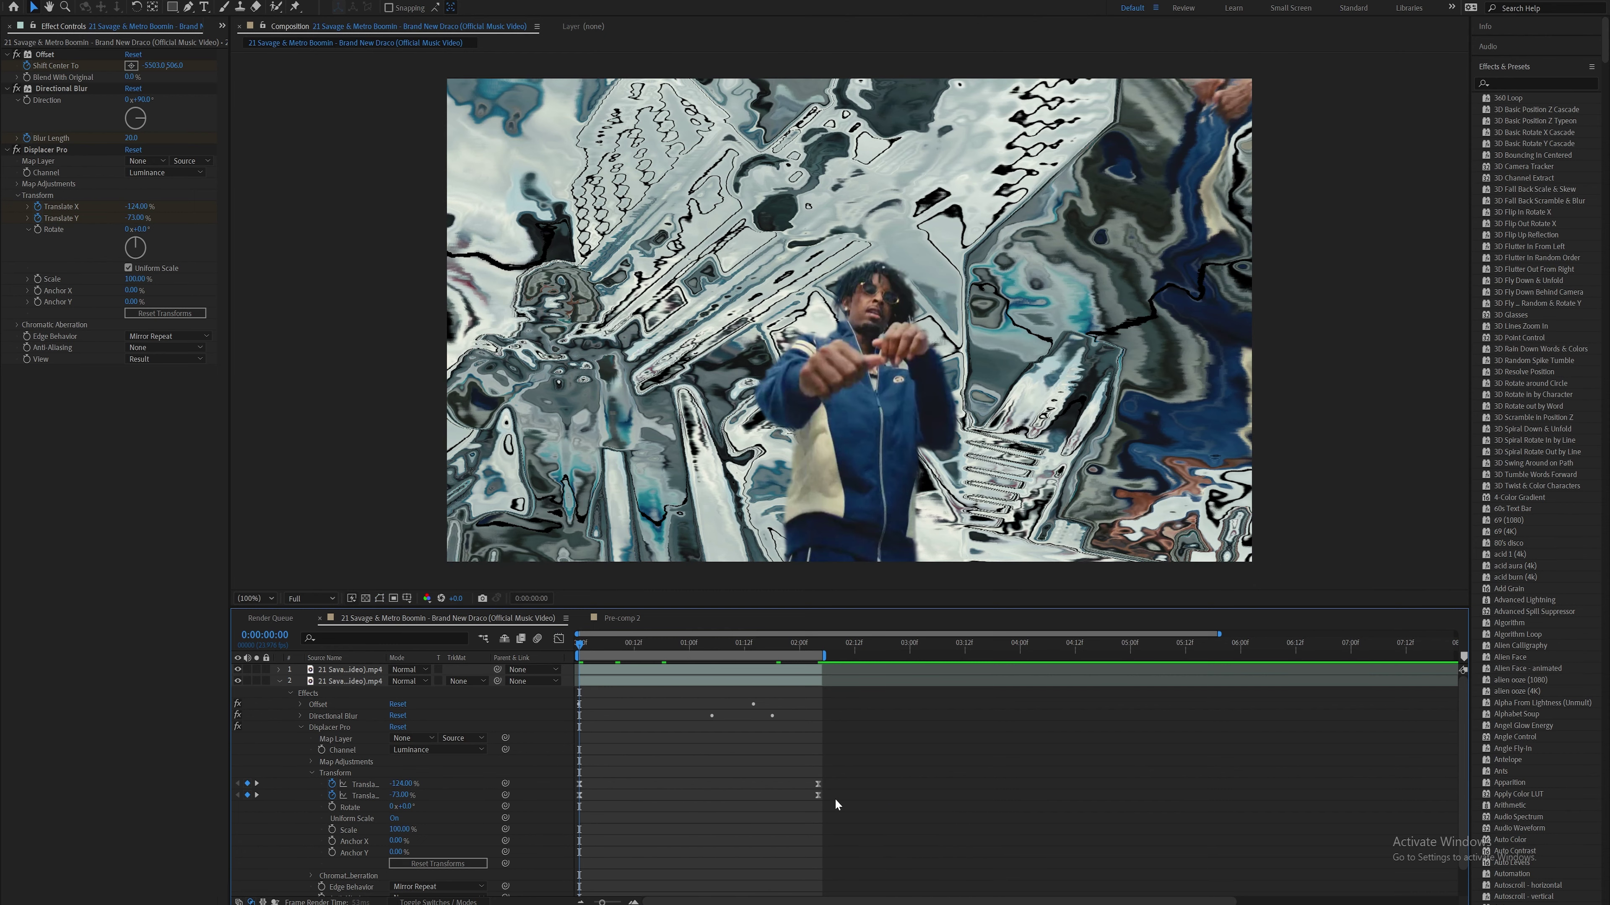
pyautogui.press('space')
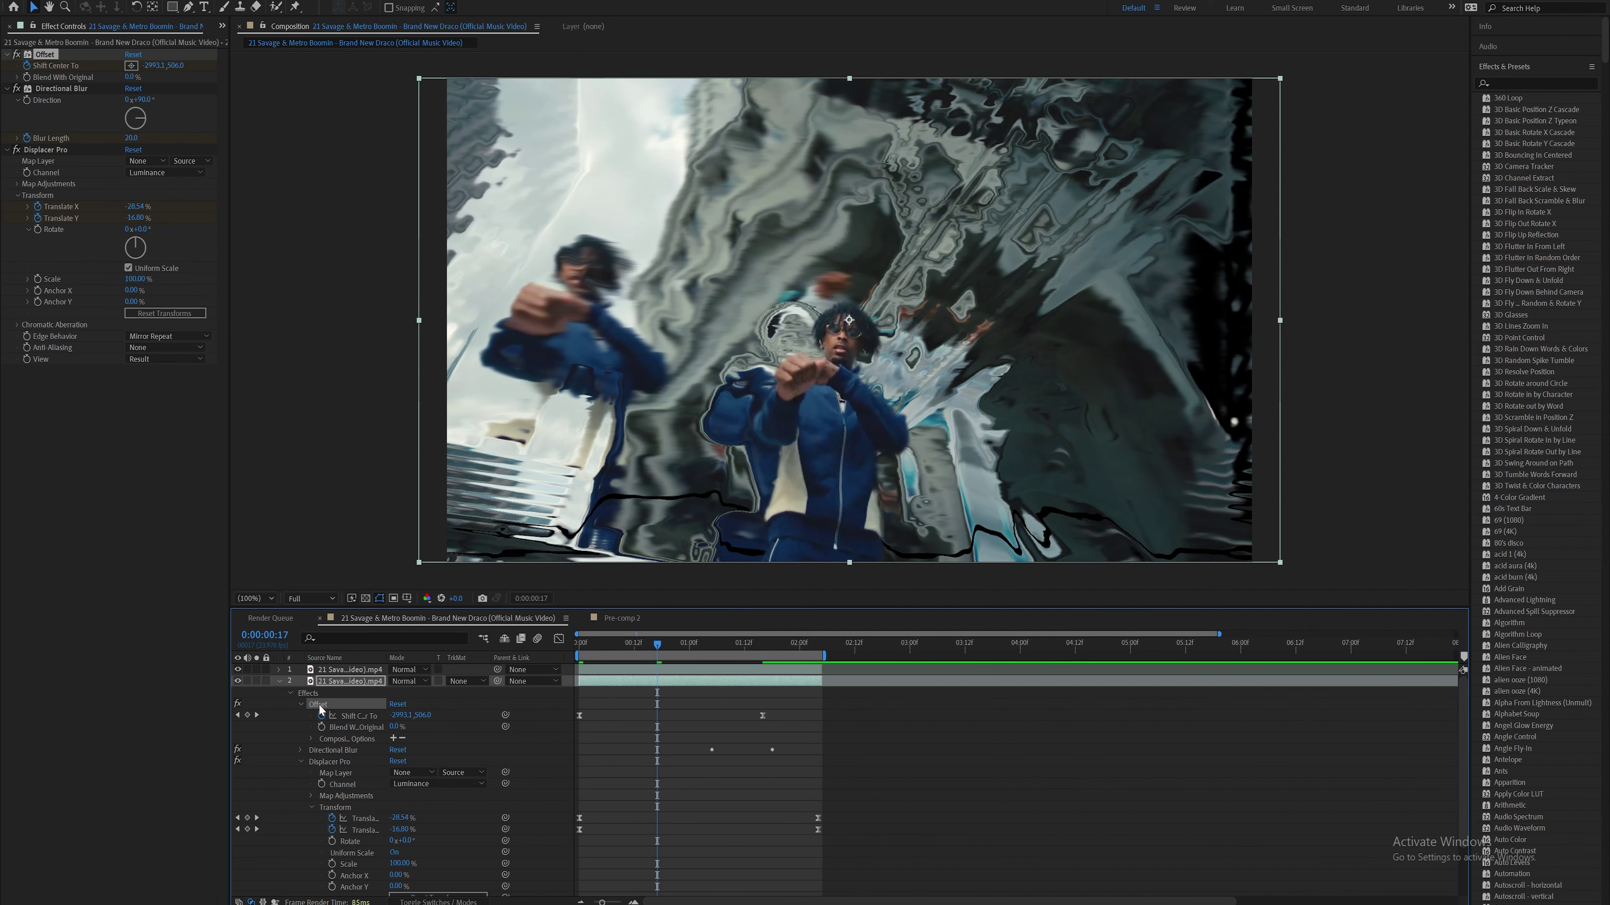
# Reshape the Offset effect's Shift Center To speed curve to a sharp initial peak with a long slowdown, and preview the animation
pyautogui.moveTo(777, 697); pyautogui.dragTo(571, 733)
pyautogui.click(559, 639)
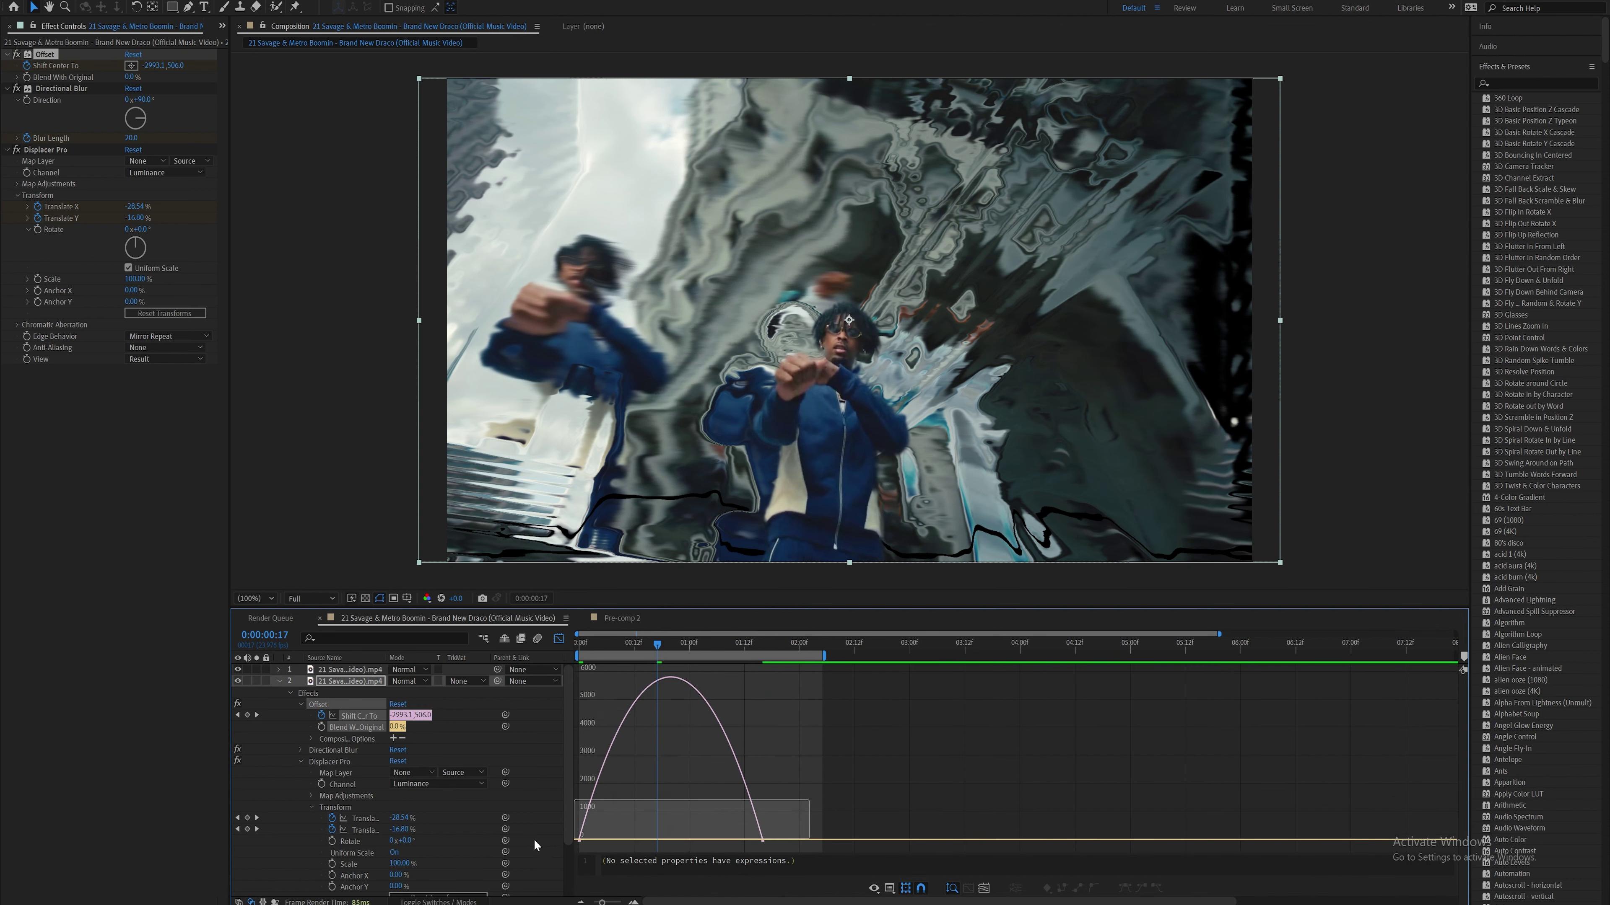
pyautogui.moveTo(498, 853); pyautogui.dragTo(498, 854)
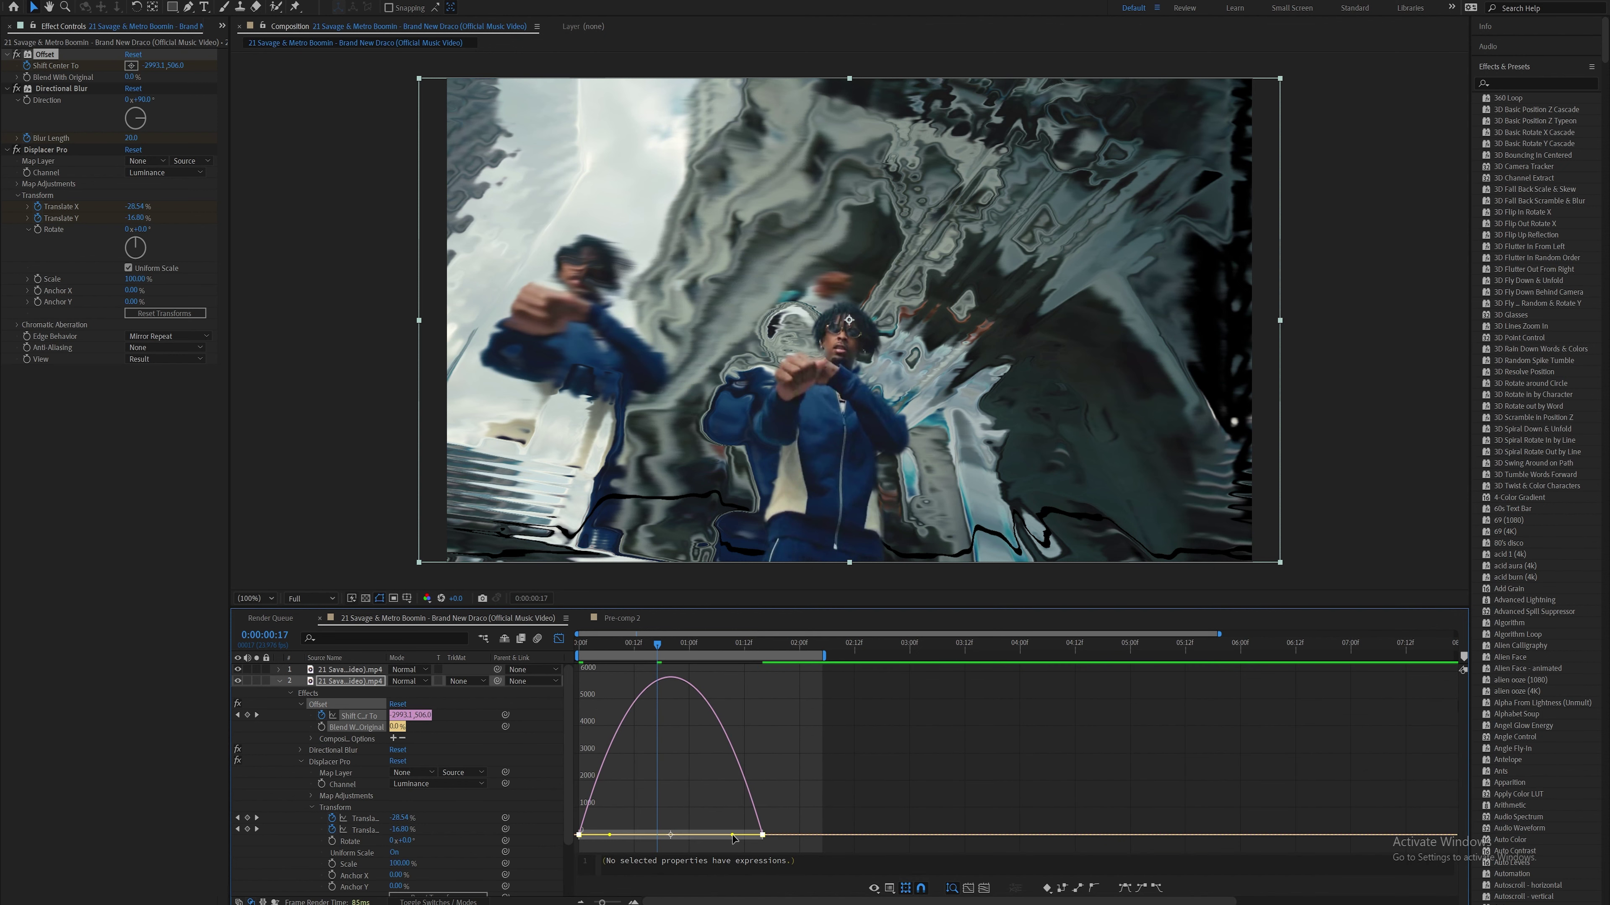
pyautogui.moveTo(733, 839); pyautogui.dragTo(568, 849)
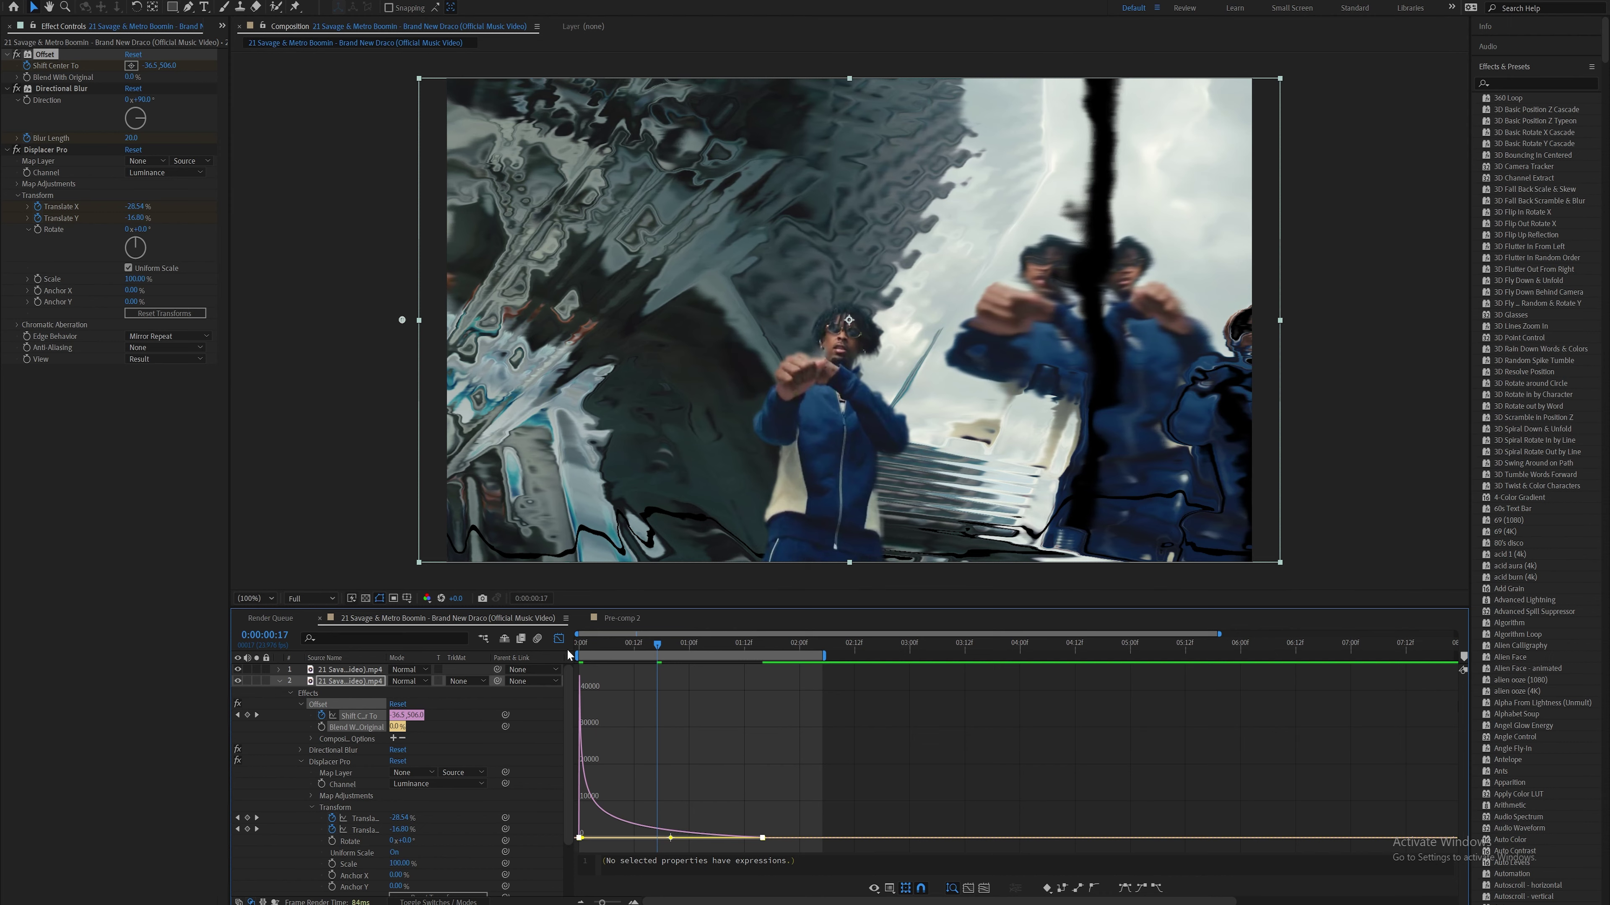
pyautogui.click(560, 640)
pyautogui.press('Home')
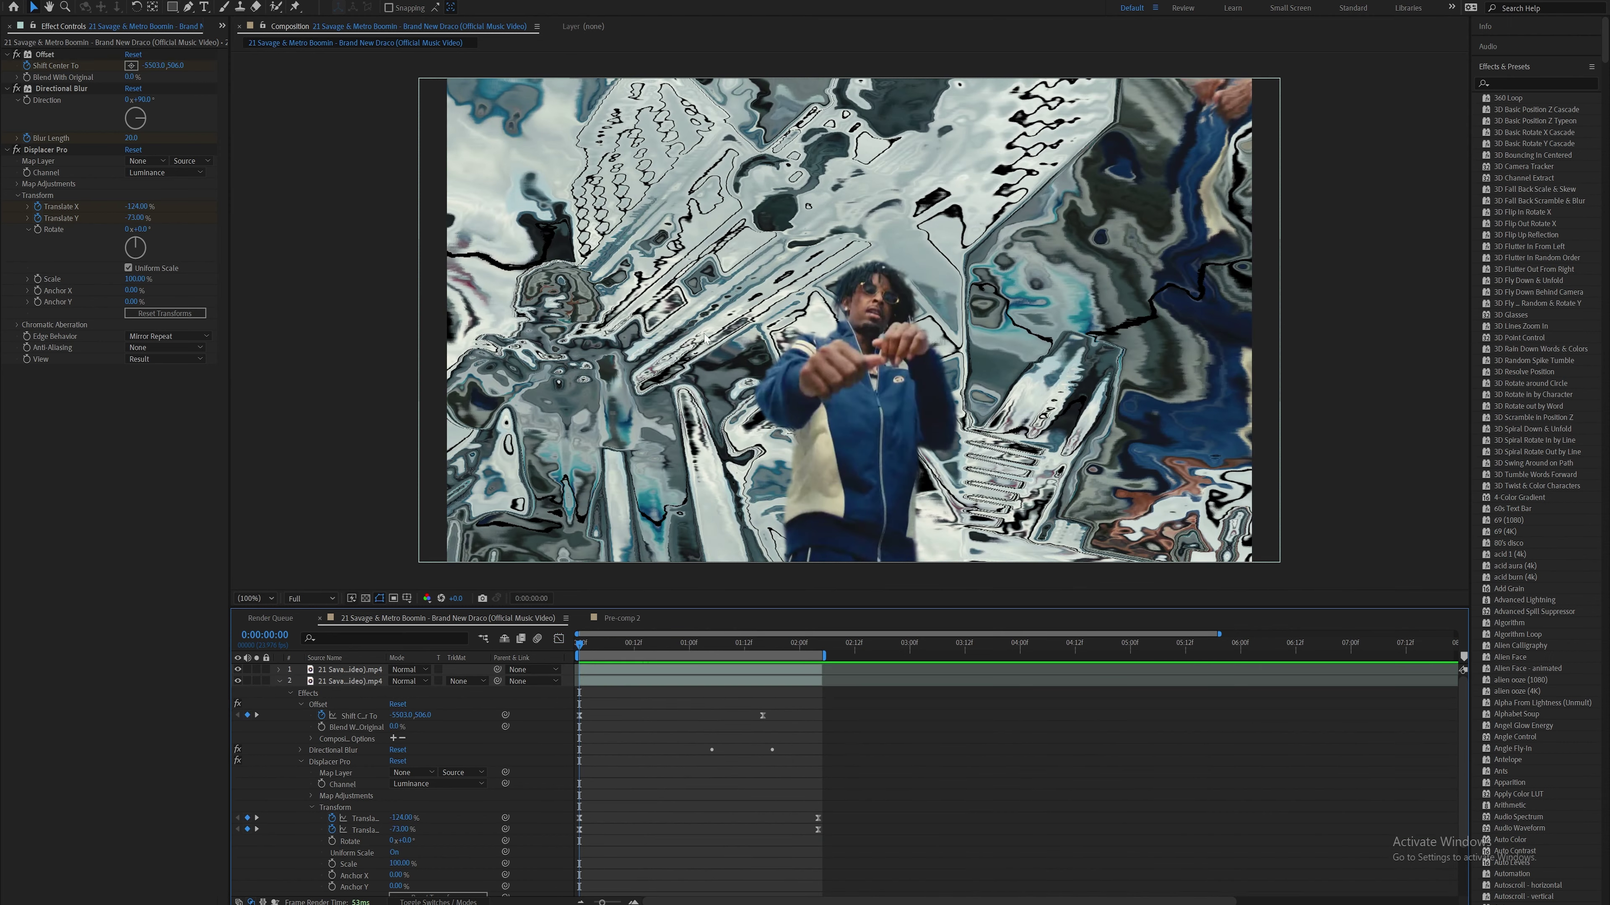
pyautogui.press('space')
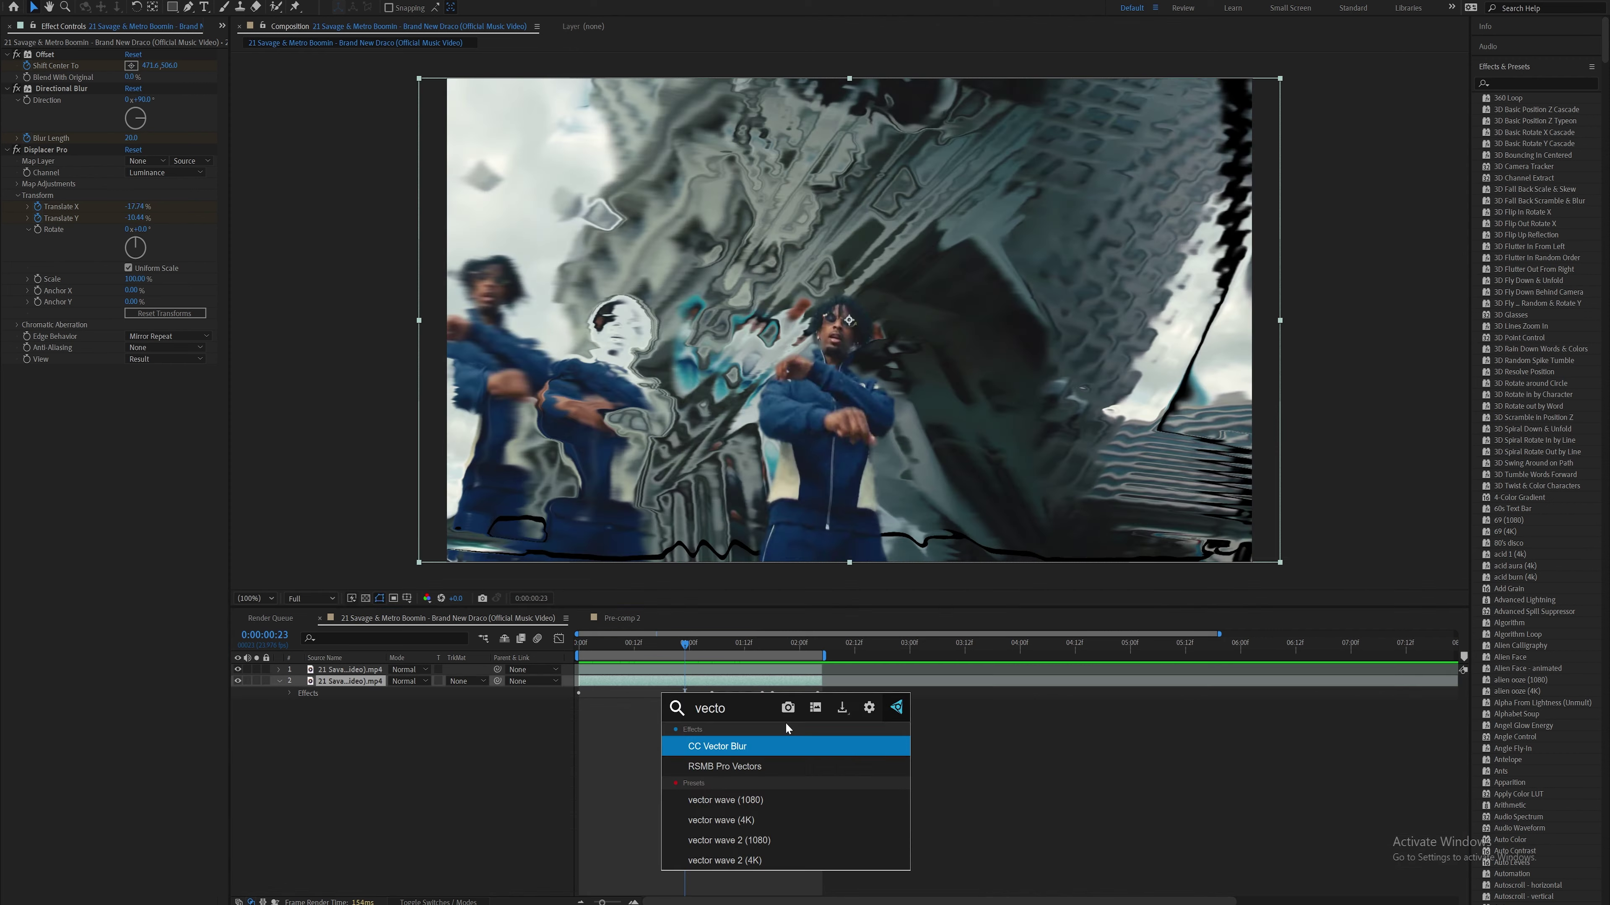
# Apply the CC Vector Blur effect to the background video layer and move to 0:00:01:02
pyautogui.write('r')
pyautogui.click(721, 742)
pyautogui.click(680, 615)
pyautogui.press('space')
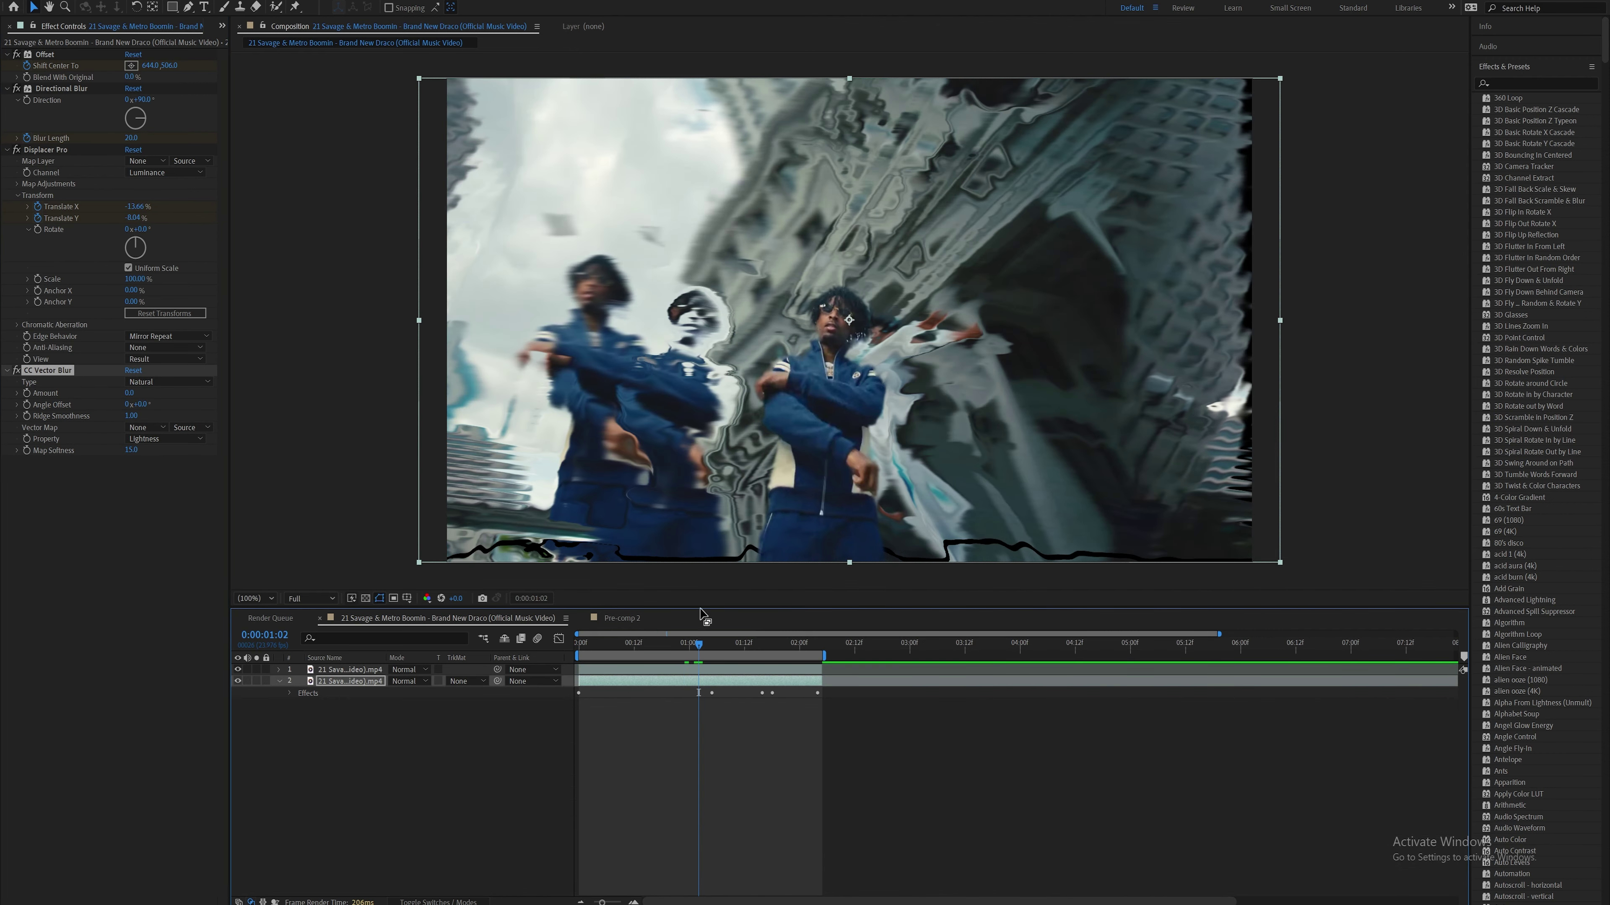
# Keyframe CC Vector Blur's Amount at 10 at 0:00:01:02 and at 0 at 0:00:02:04
pyautogui.click(26, 393)
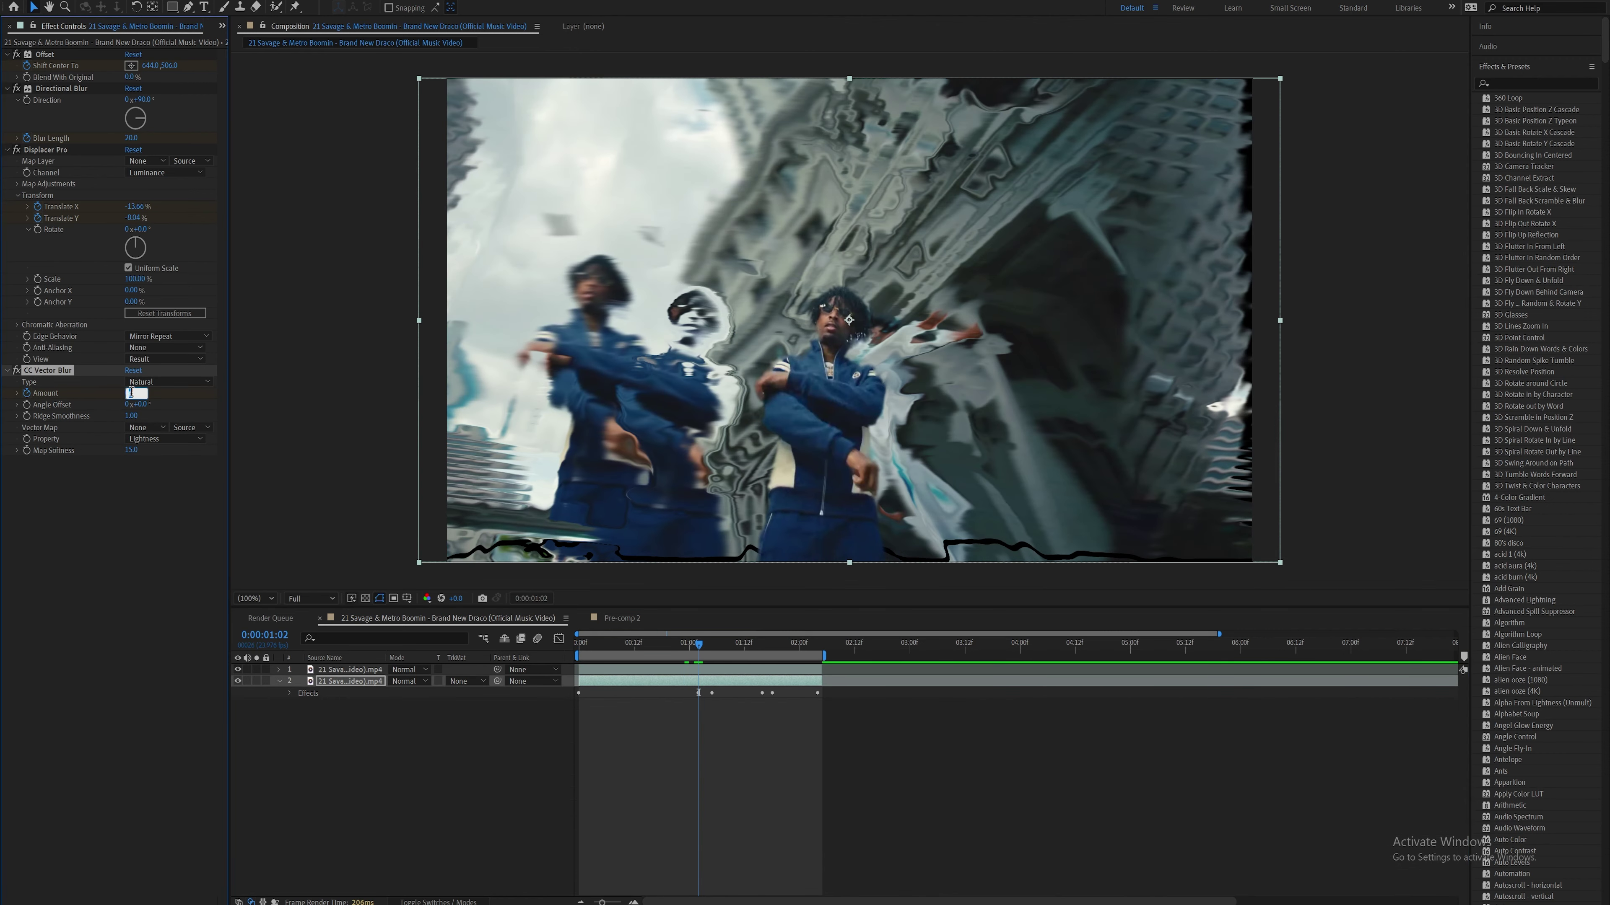
pyautogui.write('10')
pyautogui.press('Return')
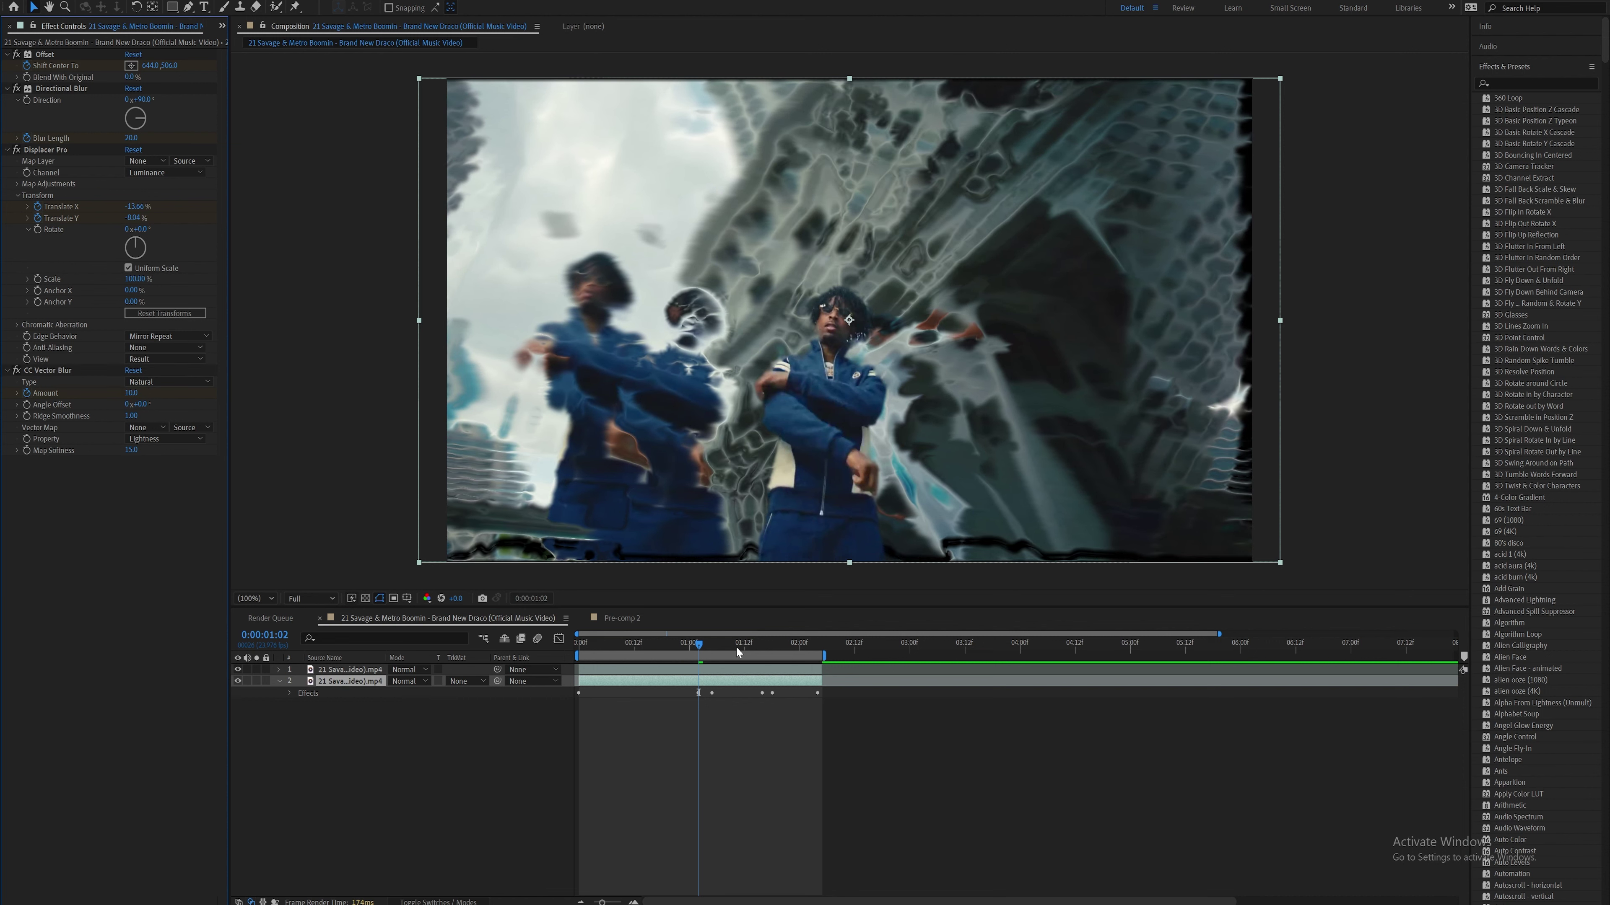
pyautogui.moveTo(824, 648); pyautogui.dragTo(818, 652)
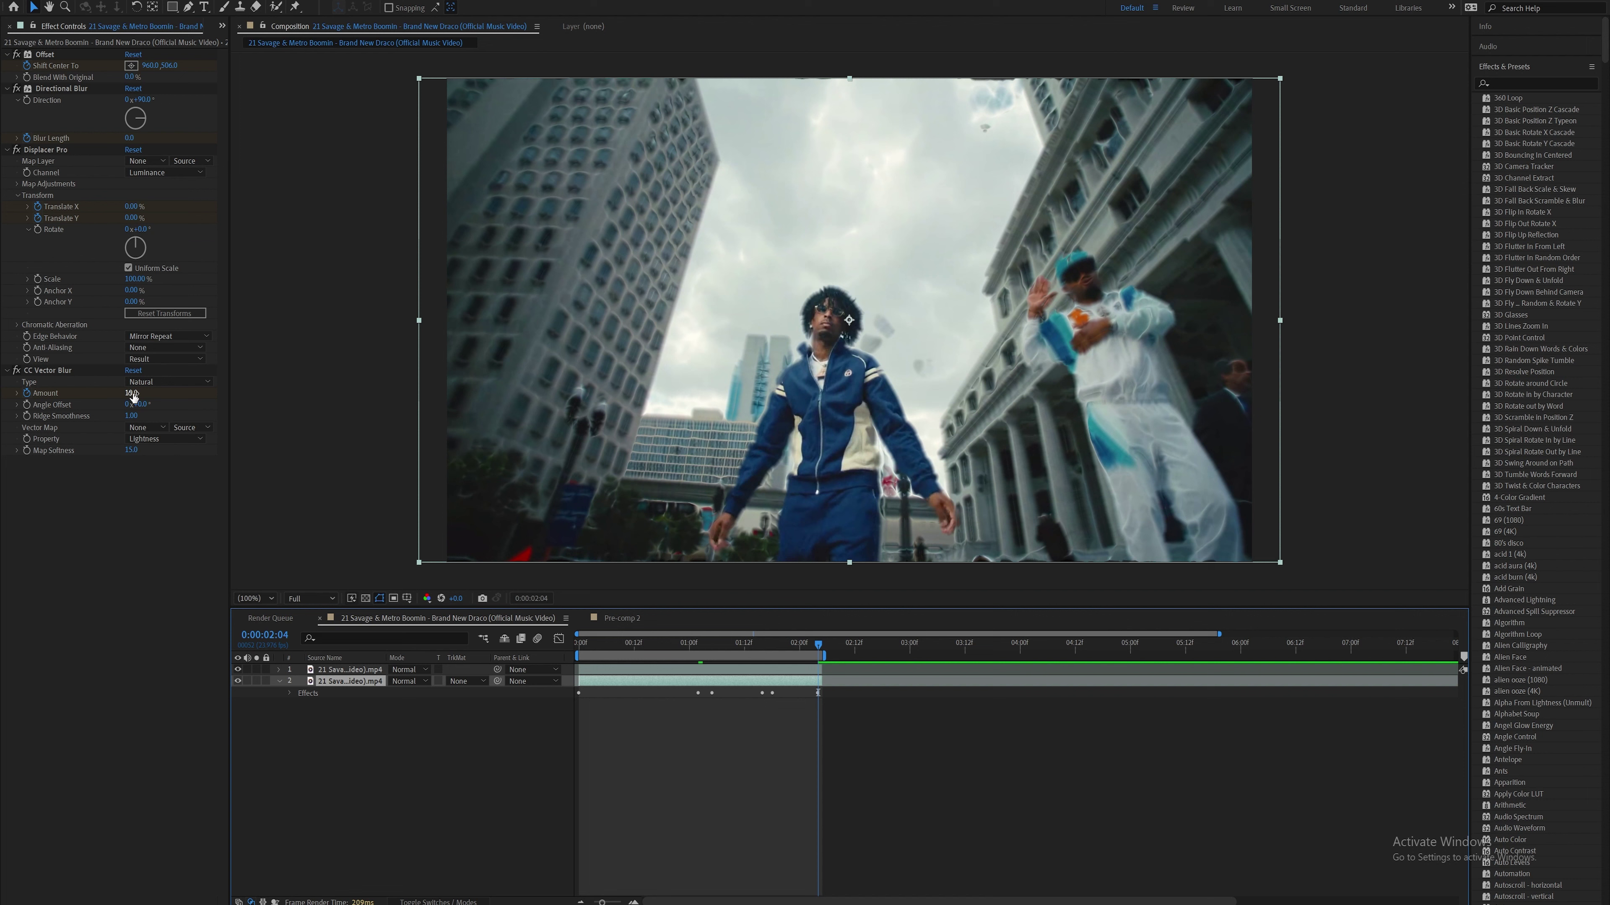
pyautogui.click(132, 394)
# Apply Hue/Saturation to the background layer and start a Channel Range keyframe at 0:00:00:00
pyautogui.click(578, 645)
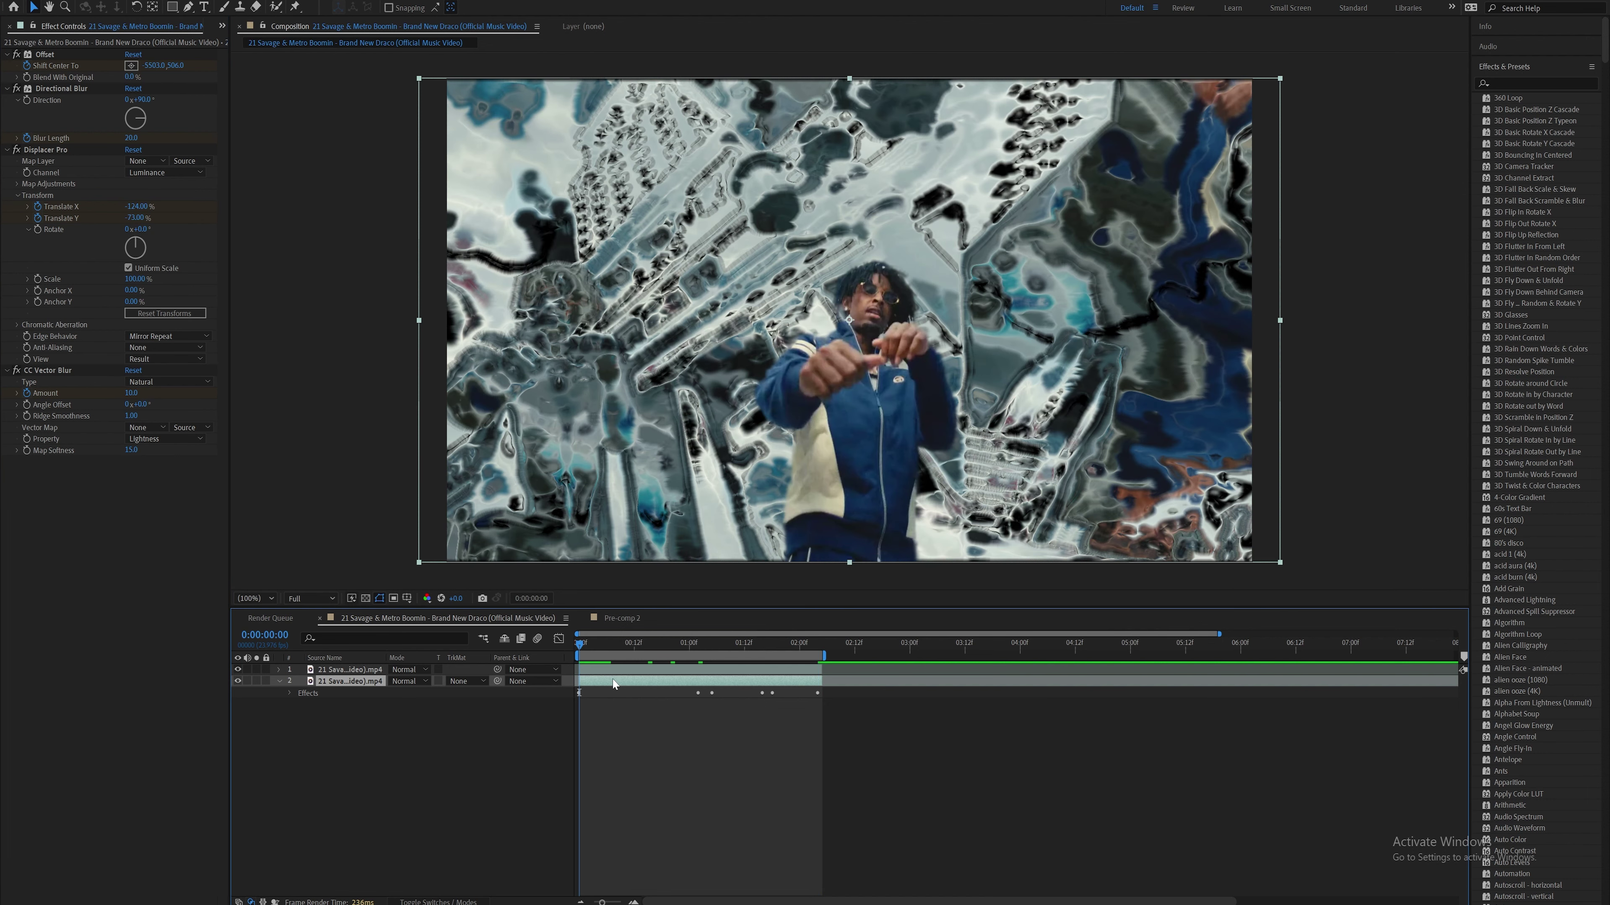
pyautogui.hotkey('ctrl', 'space')
pyautogui.write('hue')
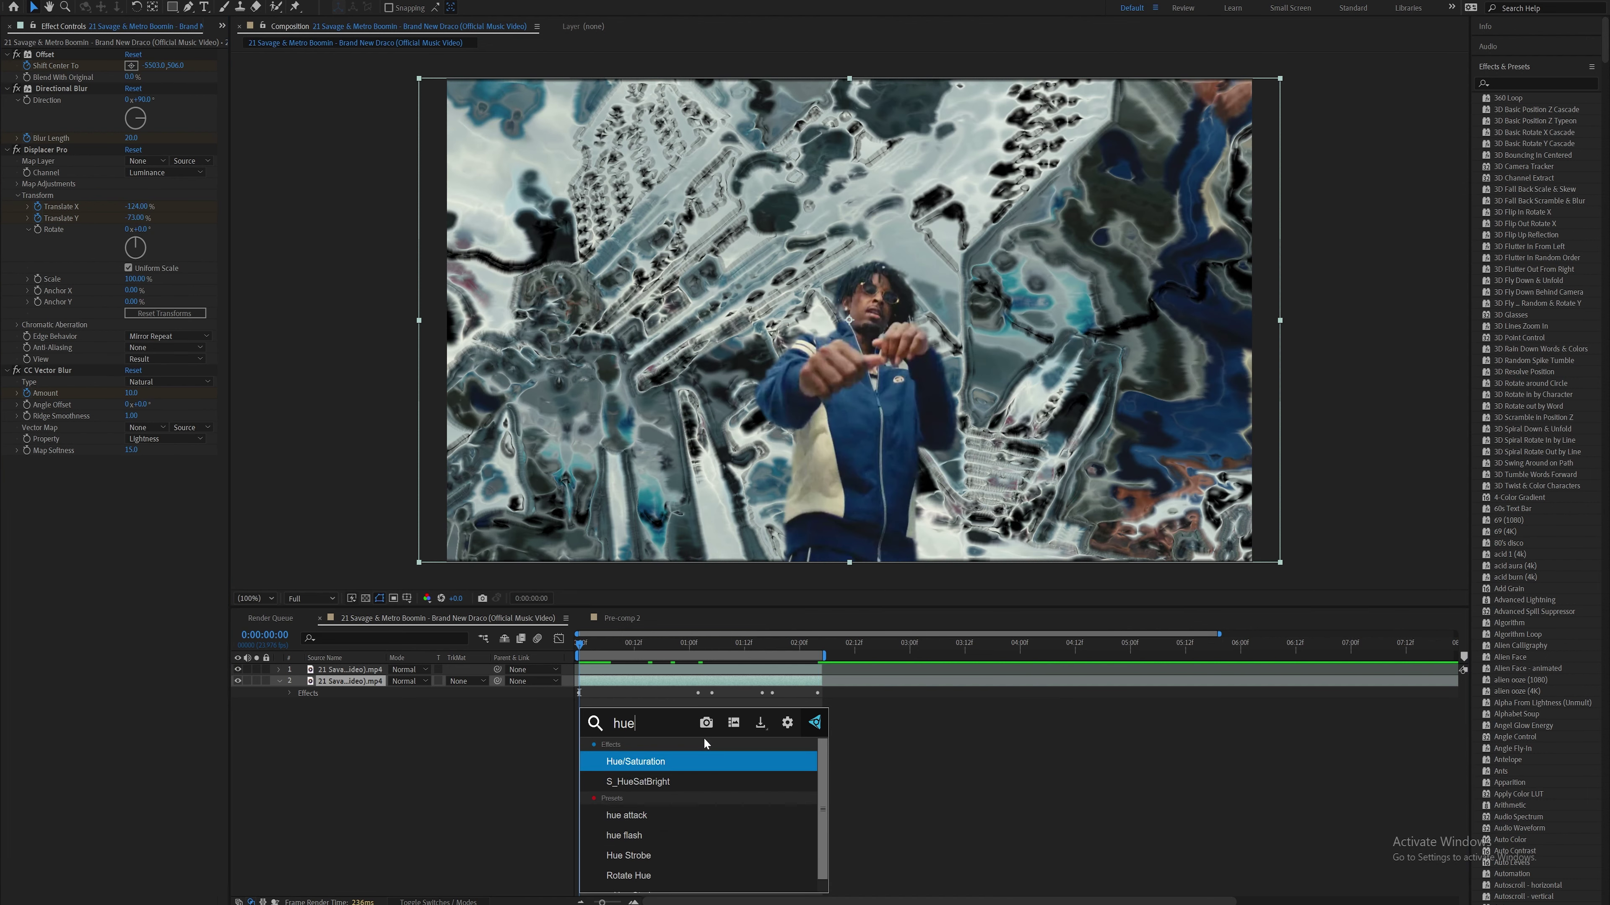
pyautogui.click(655, 767)
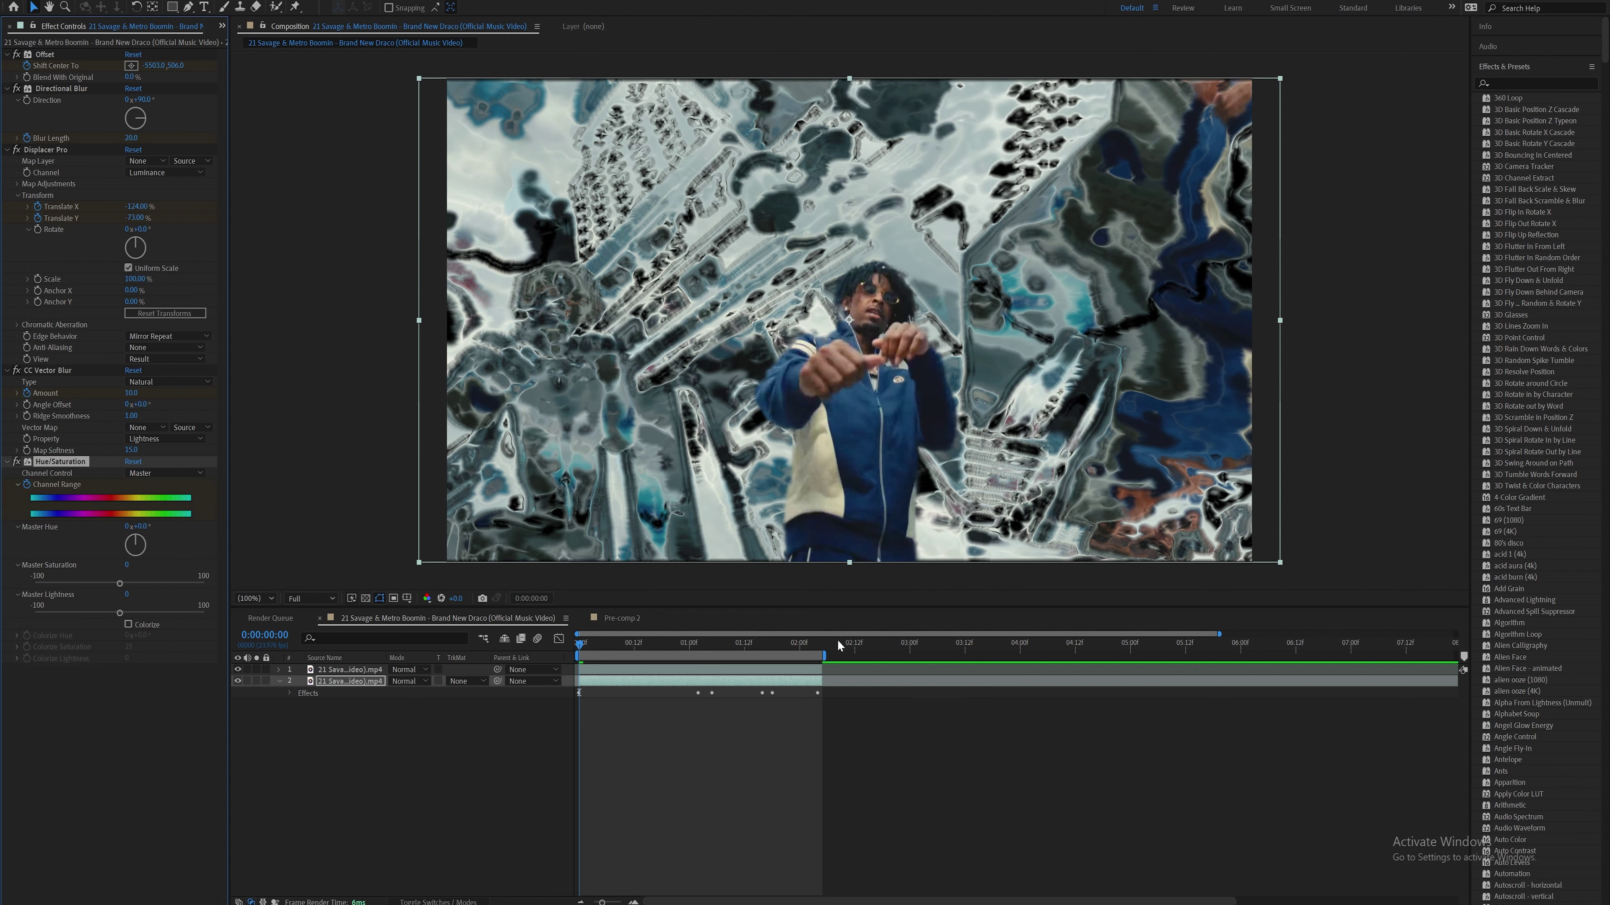
# Set Hue/Saturation's Master Hue to 2 full revolutions at 0:00:02:04 and easy-ease its Channel Range keyframes
pyautogui.click(819, 644)
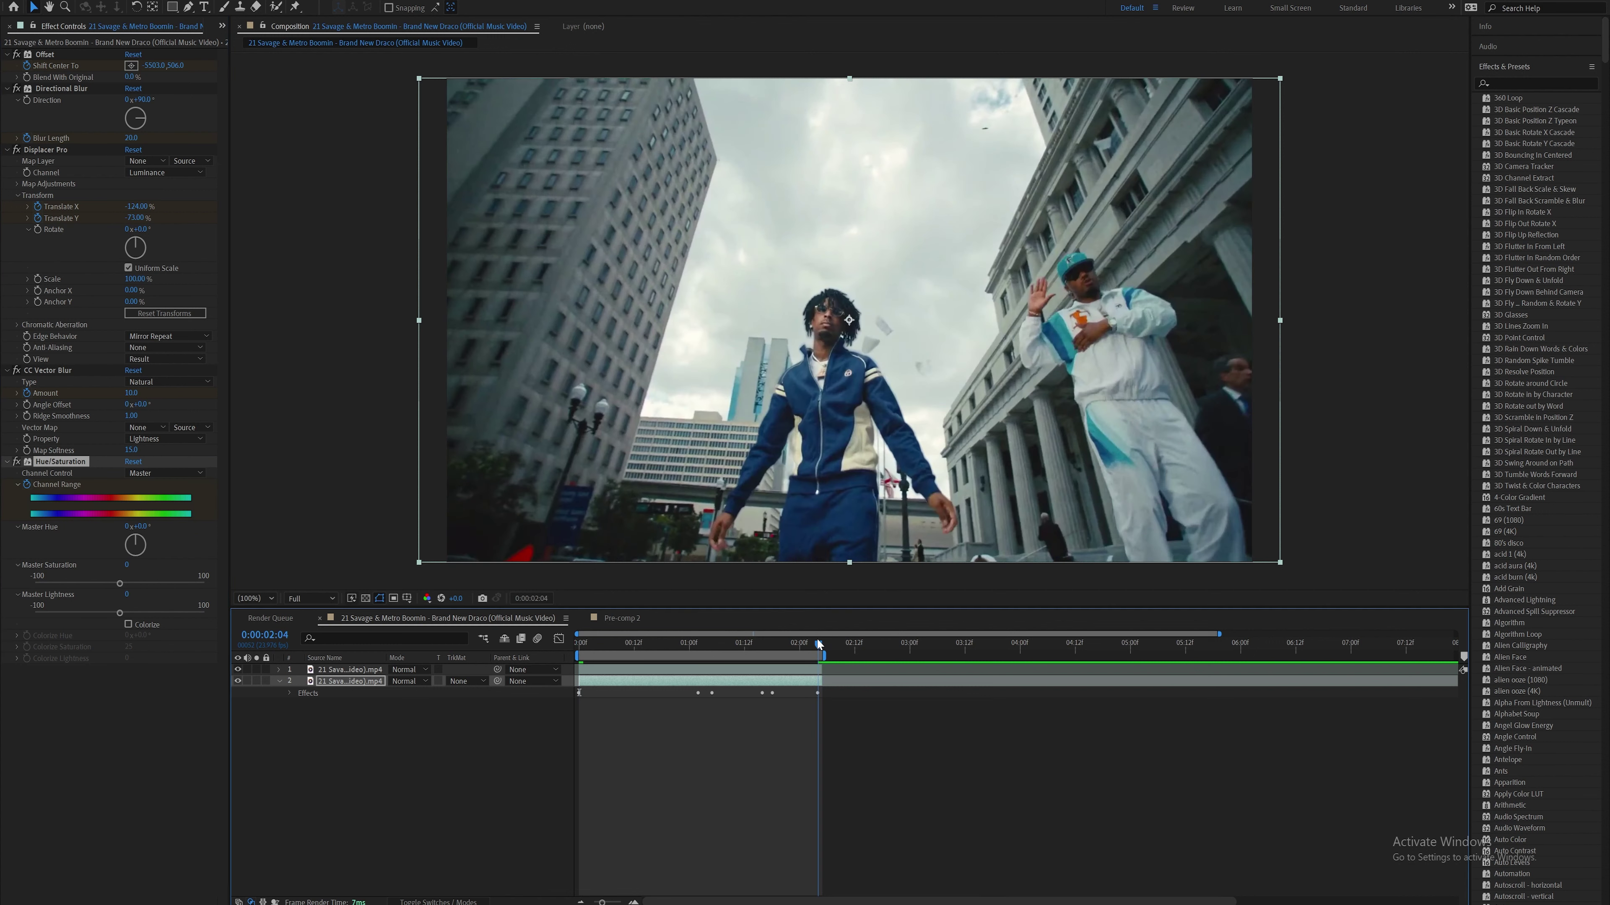
pyautogui.click(126, 527)
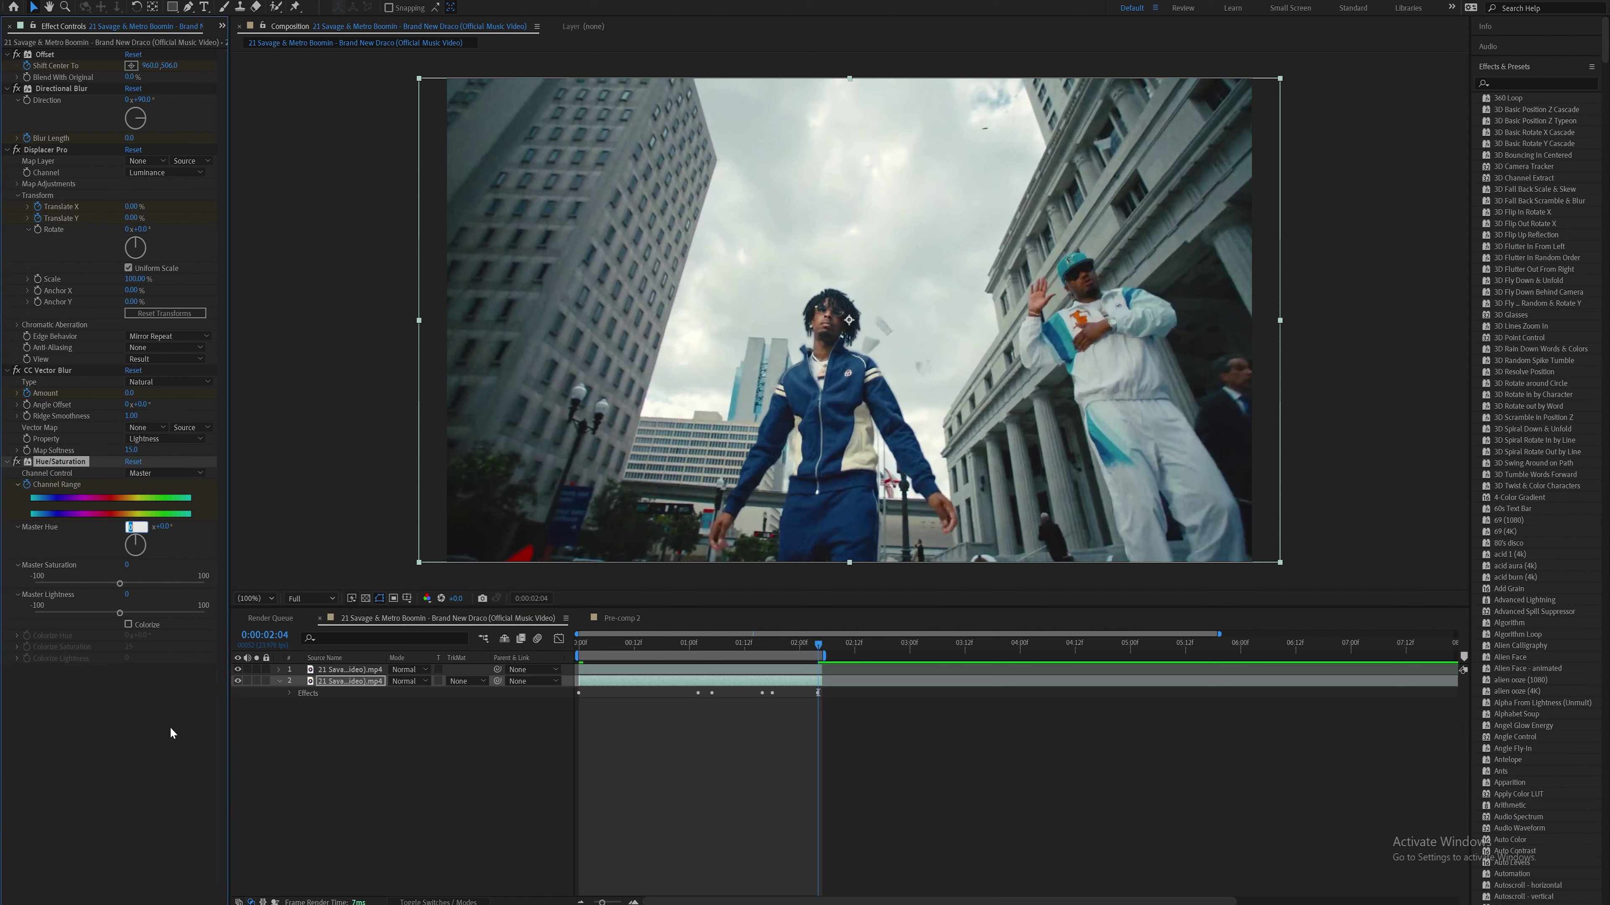
pyautogui.write('2')
pyautogui.click(353, 737)
pyautogui.press('e')
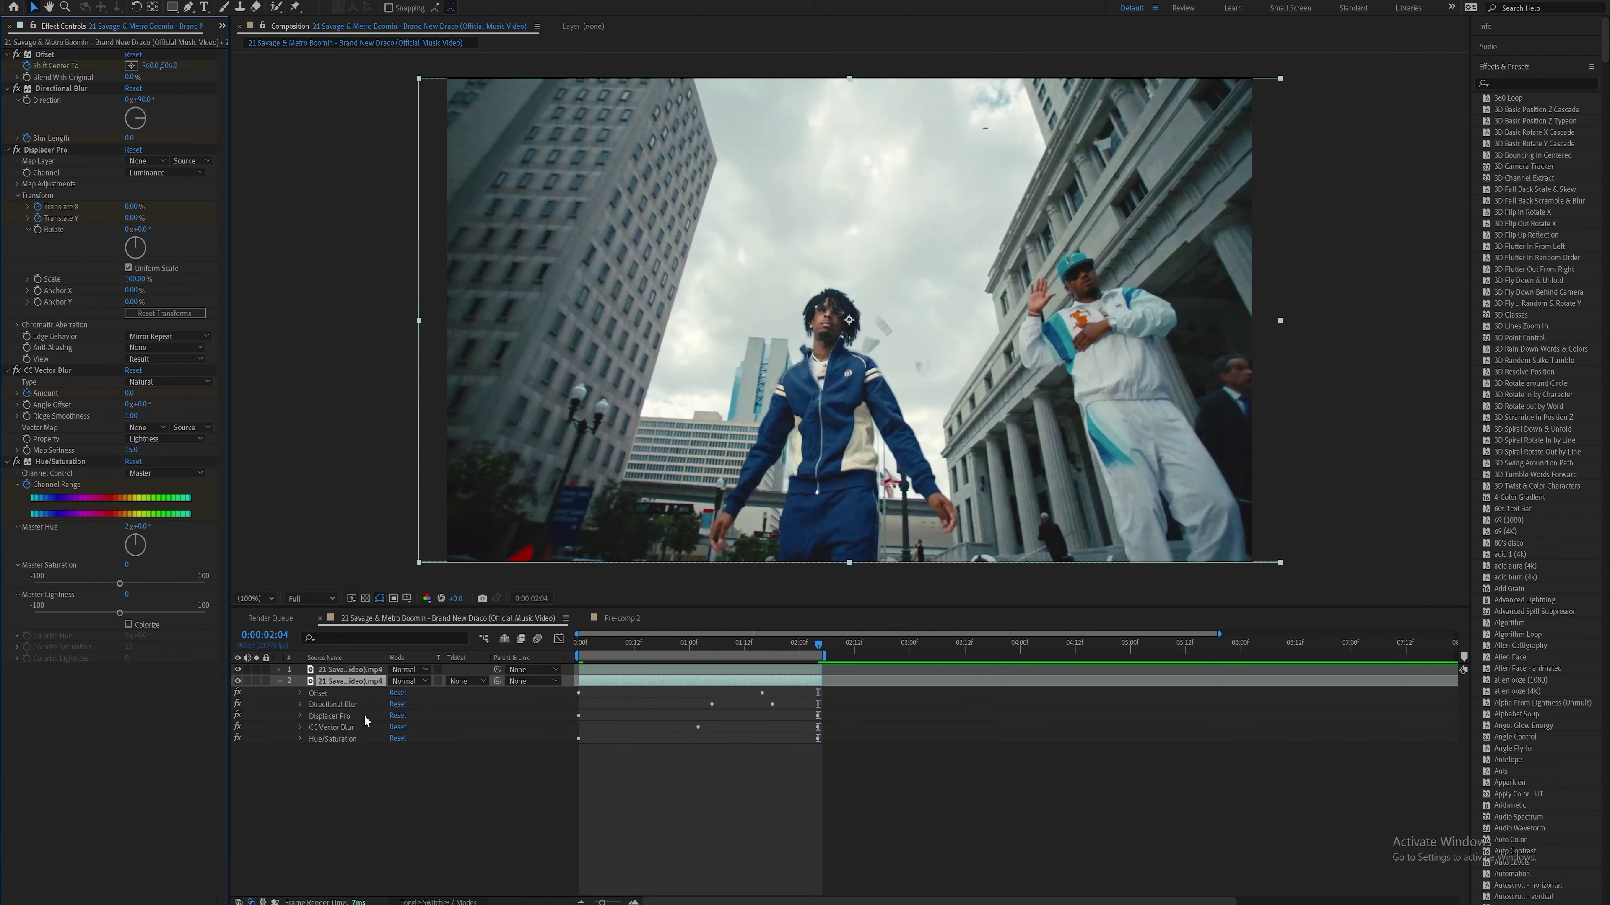
pyautogui.click(300, 739)
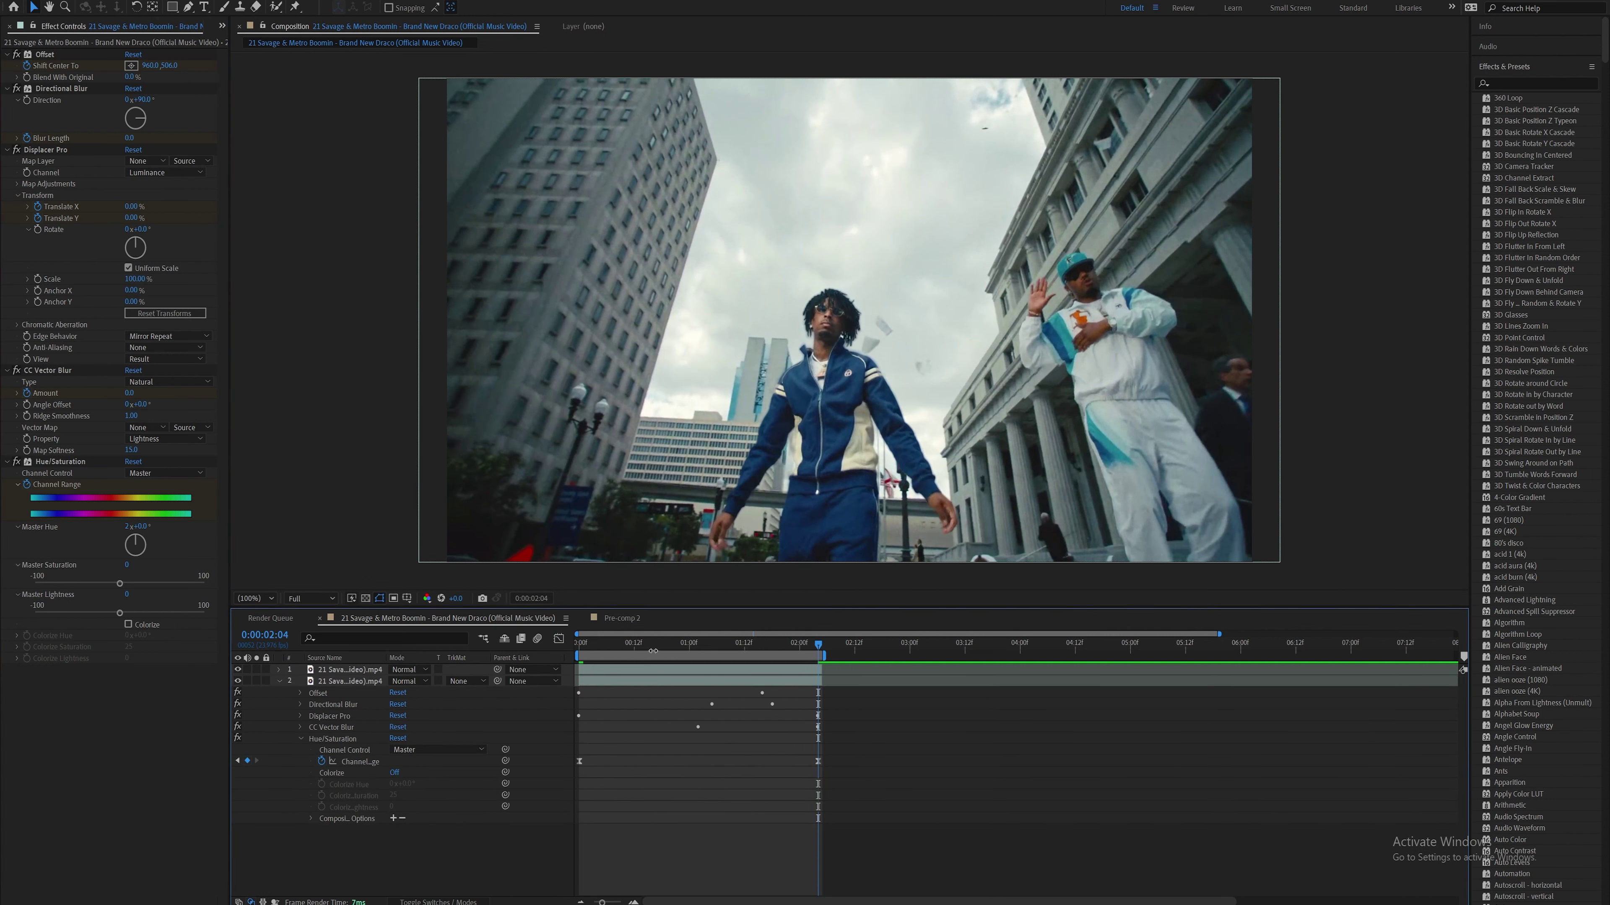
# Apply Lumetri Color to the background layer and keyframe its Saturation at 200 at 0:00:01:01
pyautogui.hotkey('ctrl', 'space')
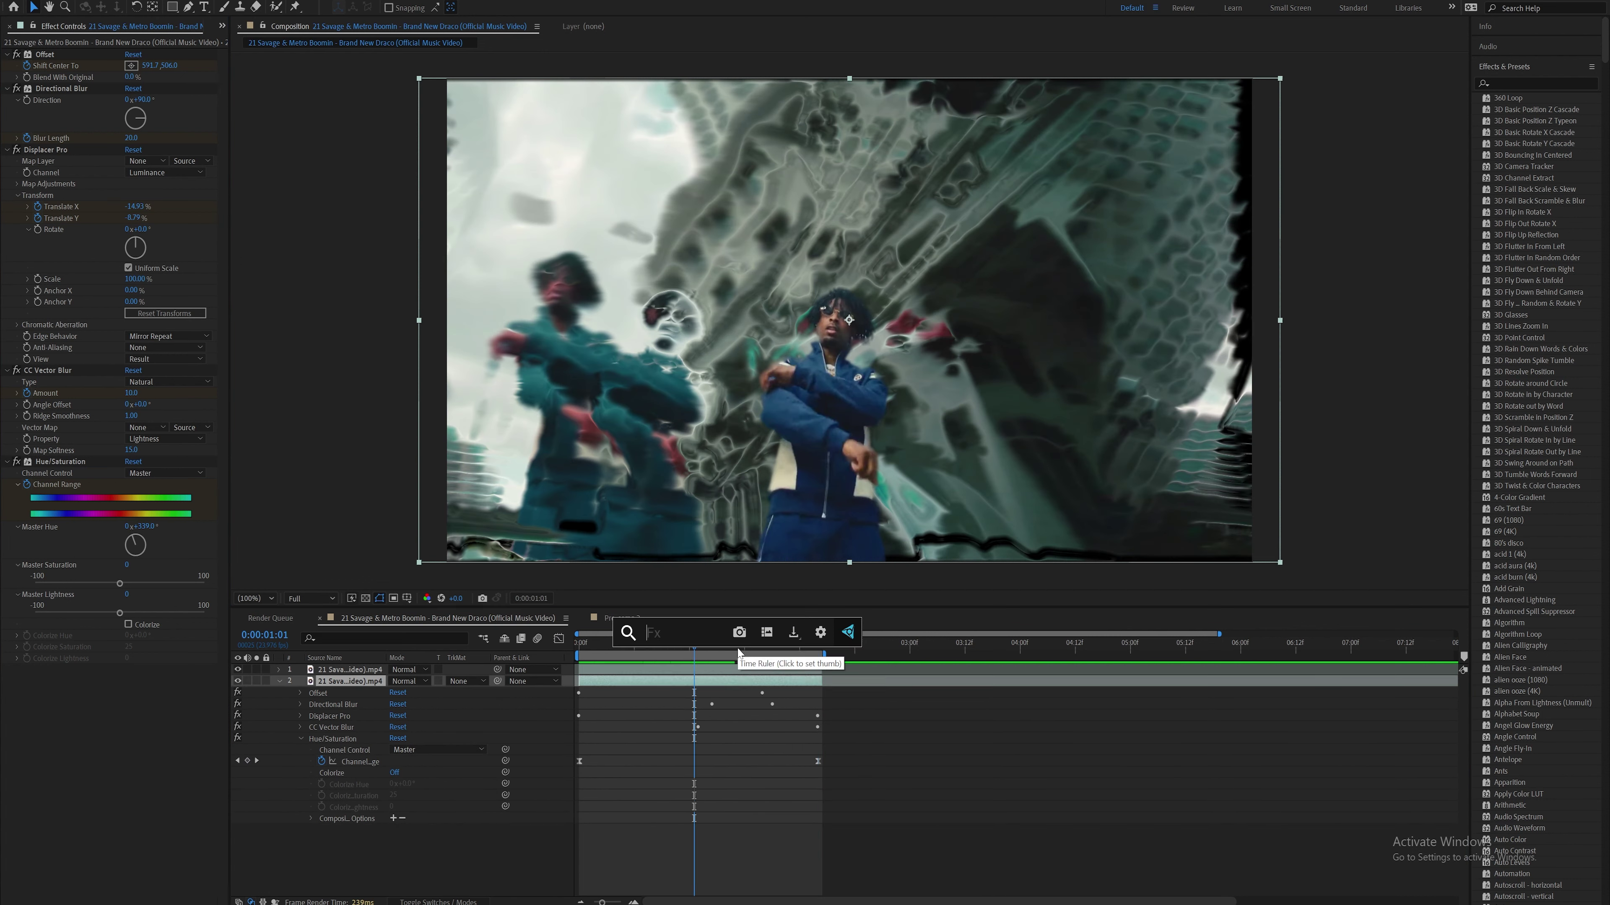
pyautogui.write('lume')
pyautogui.press('Return')
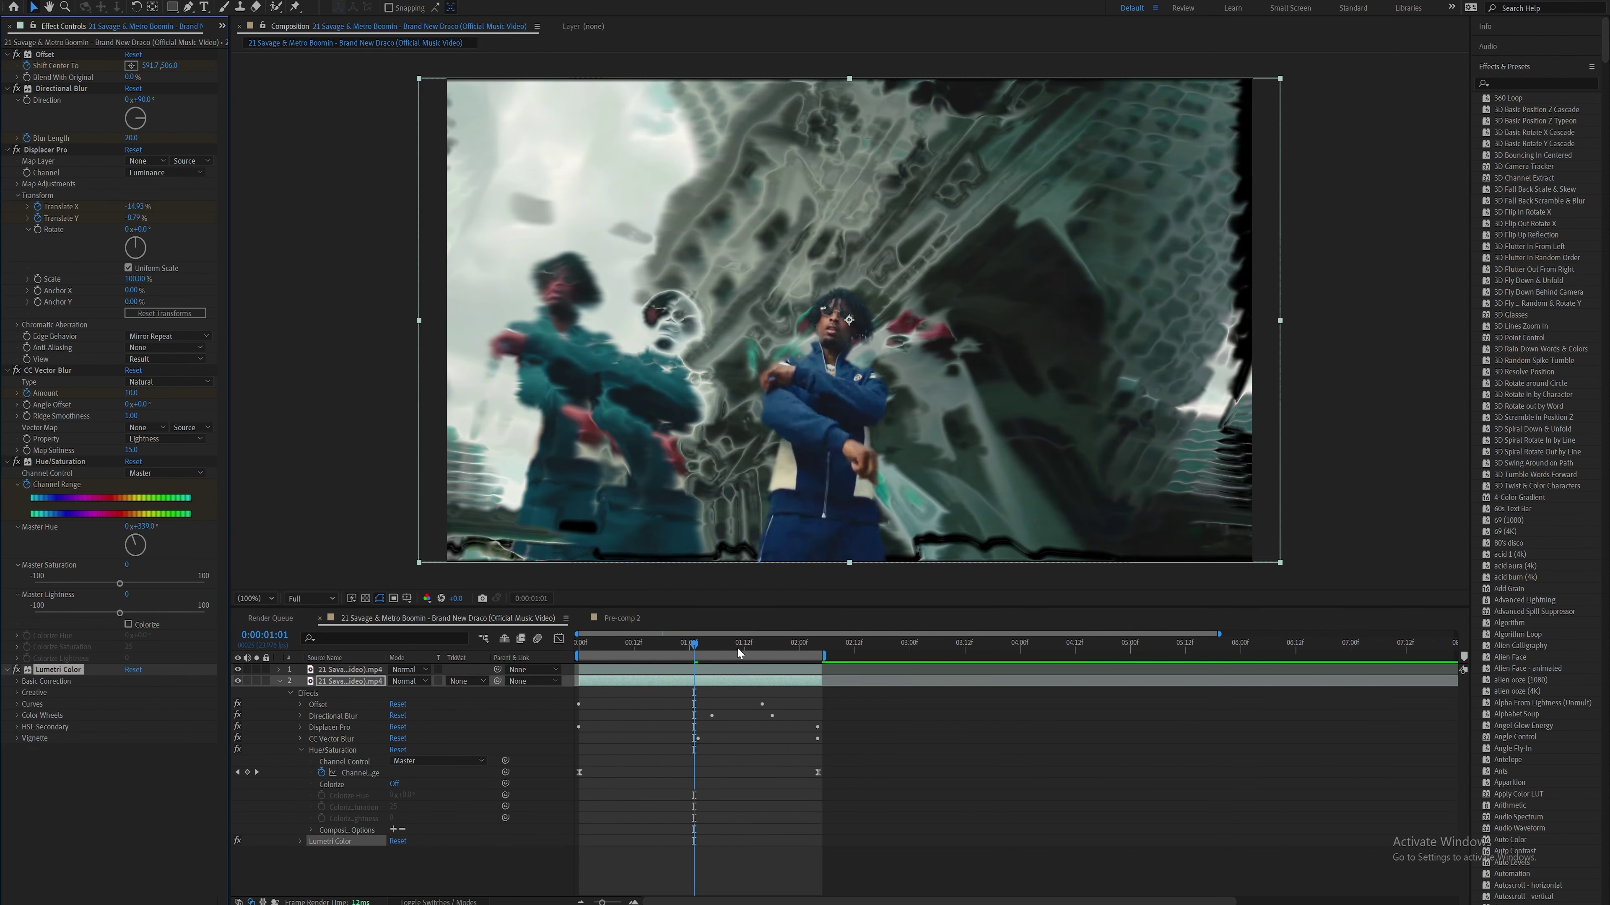
pyautogui.click(17, 681)
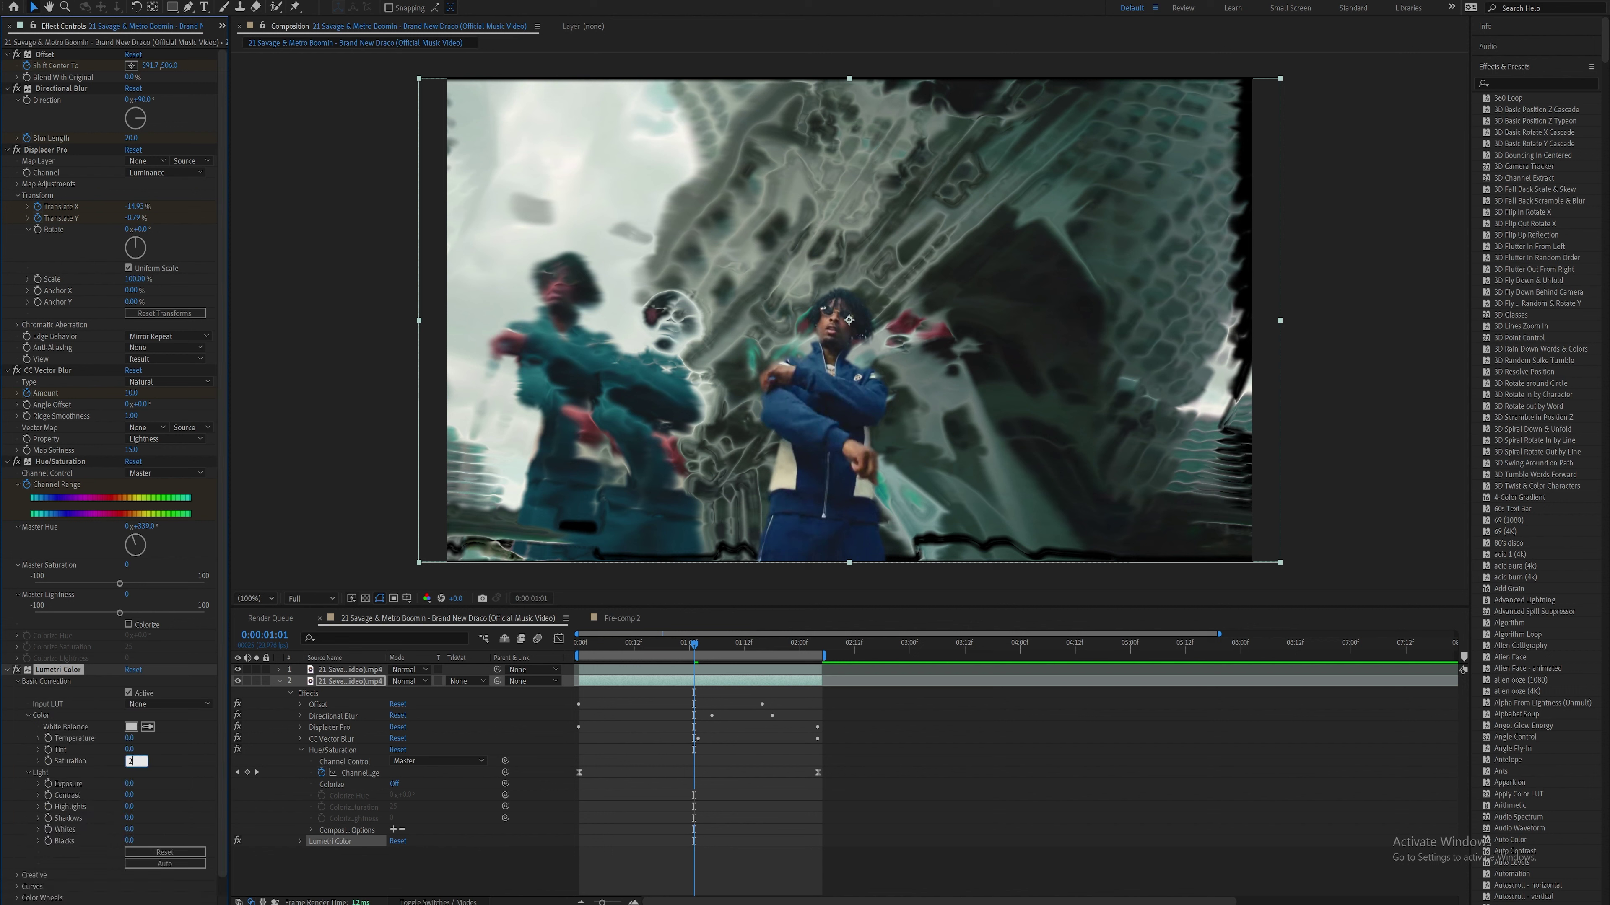
pyautogui.press('Return')
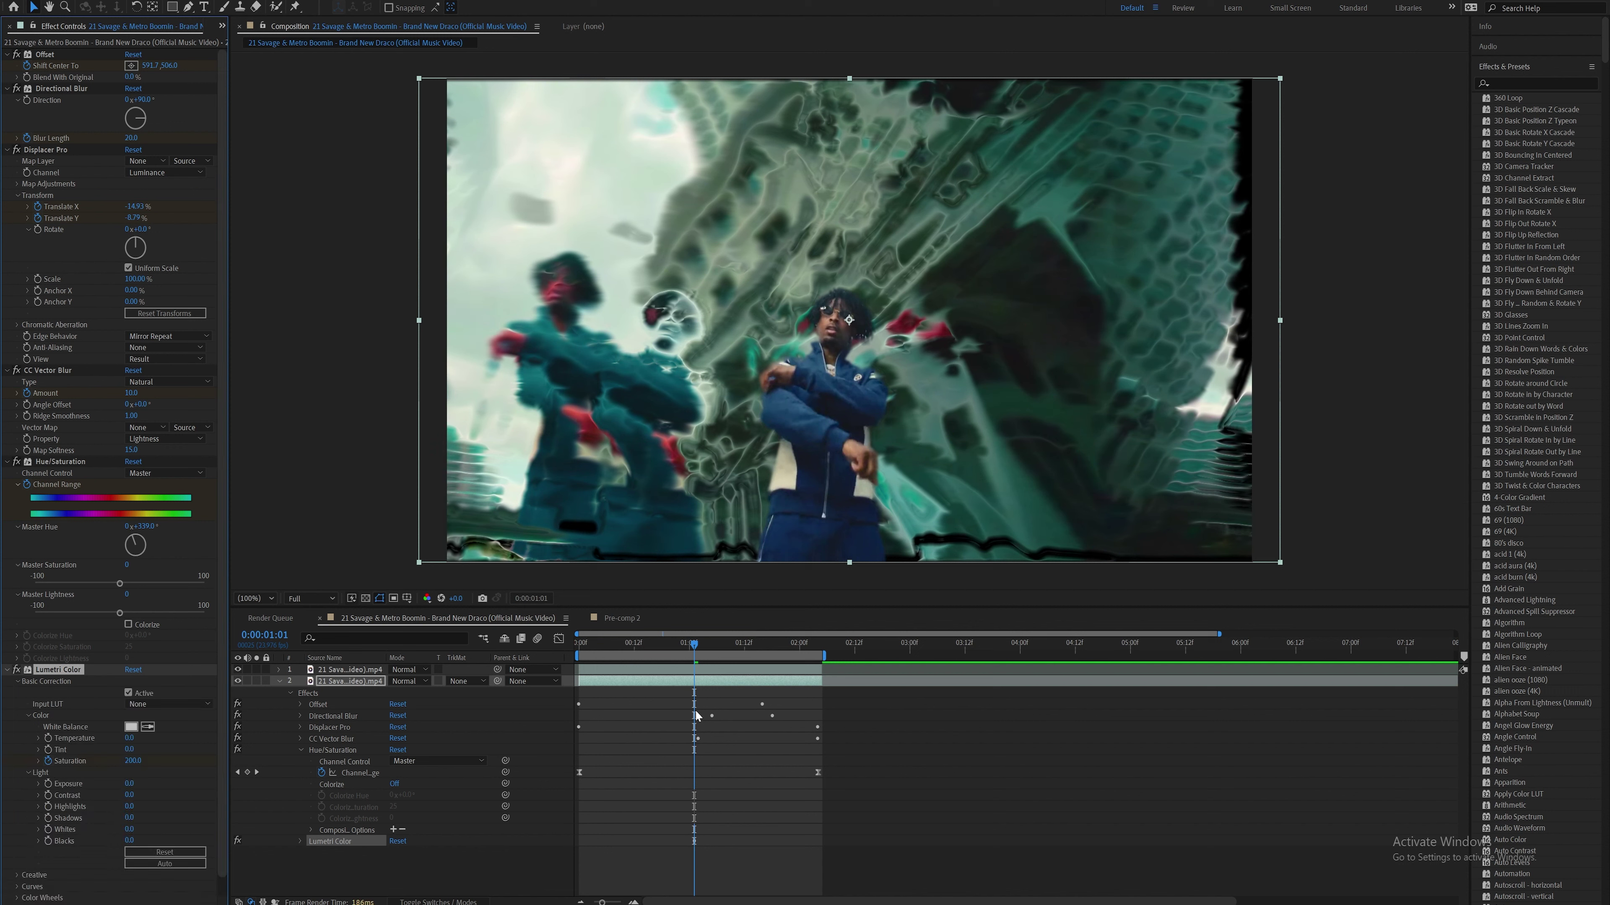
# Add a second Lumetri Color Saturation keyframe at 0:00:02:01 that brings the boosted saturation back down
pyautogui.moveTo(807, 647)
pyautogui.mouseDown()
pyautogui.moveTo(708, 645)
pyautogui.moveTo(804, 647)
pyautogui.mouseUp()
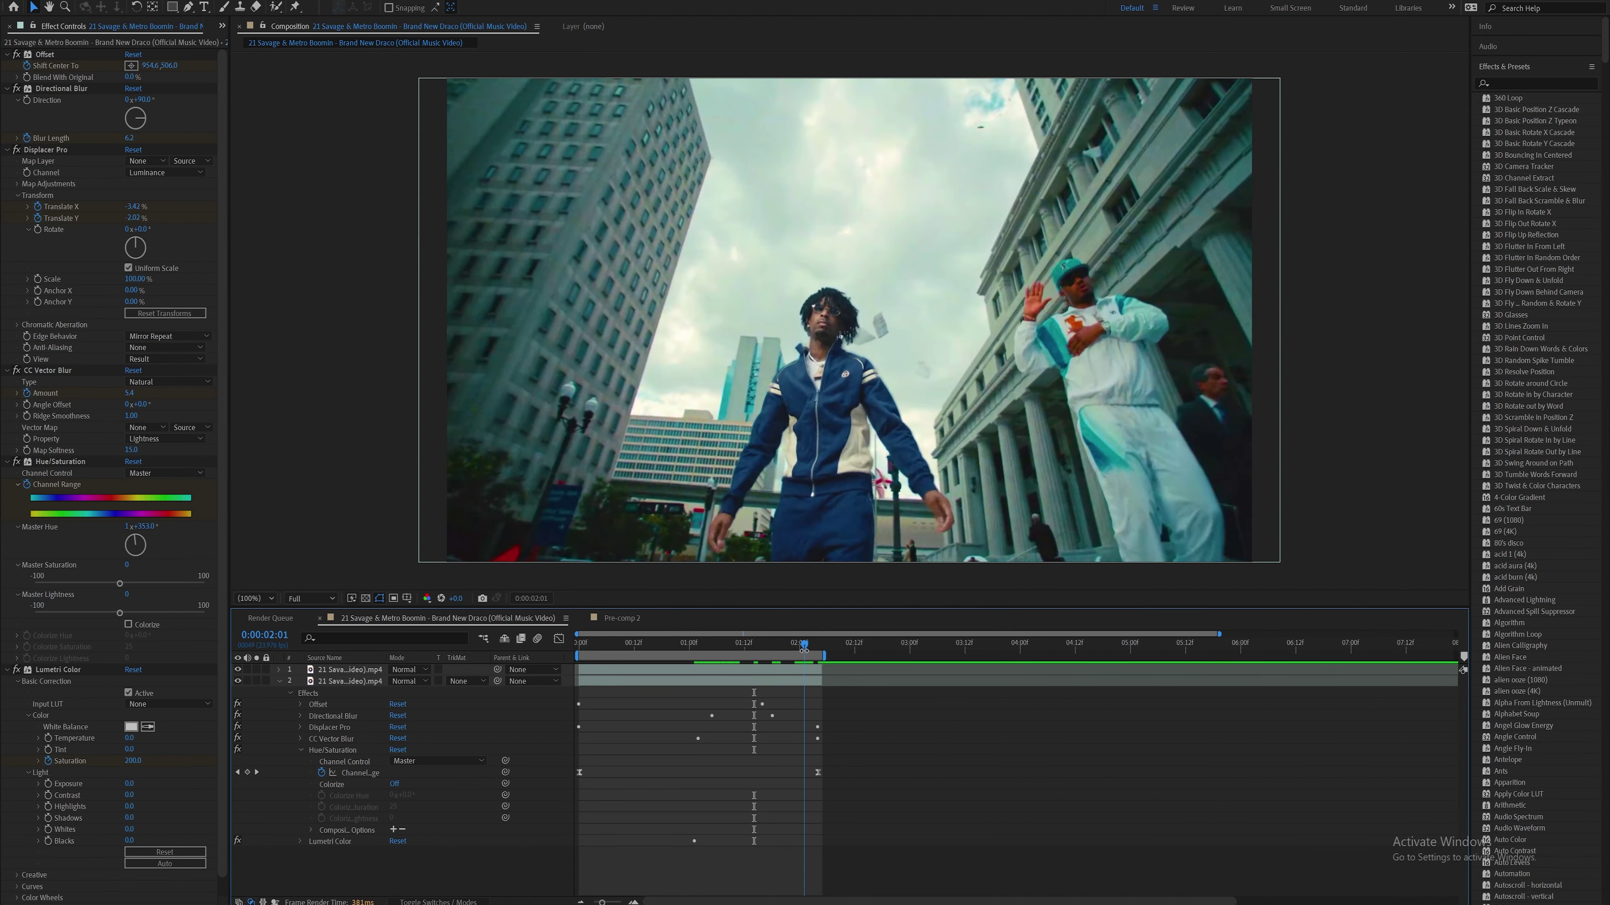
pyautogui.click(809, 680)
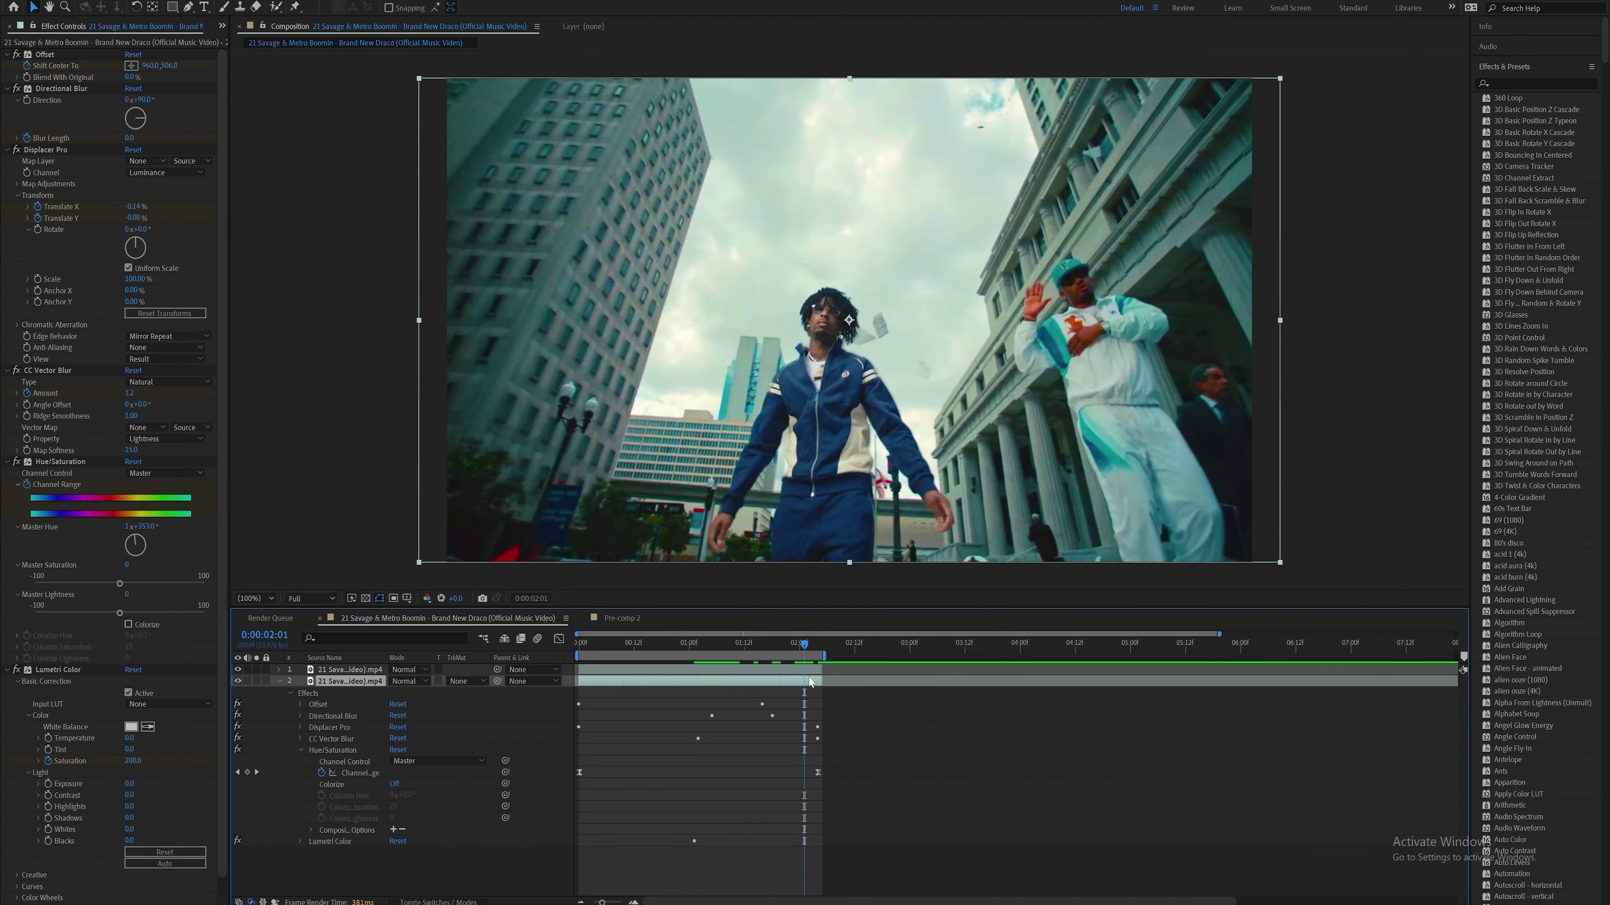
pyautogui.click(135, 761)
pyautogui.press('Return')
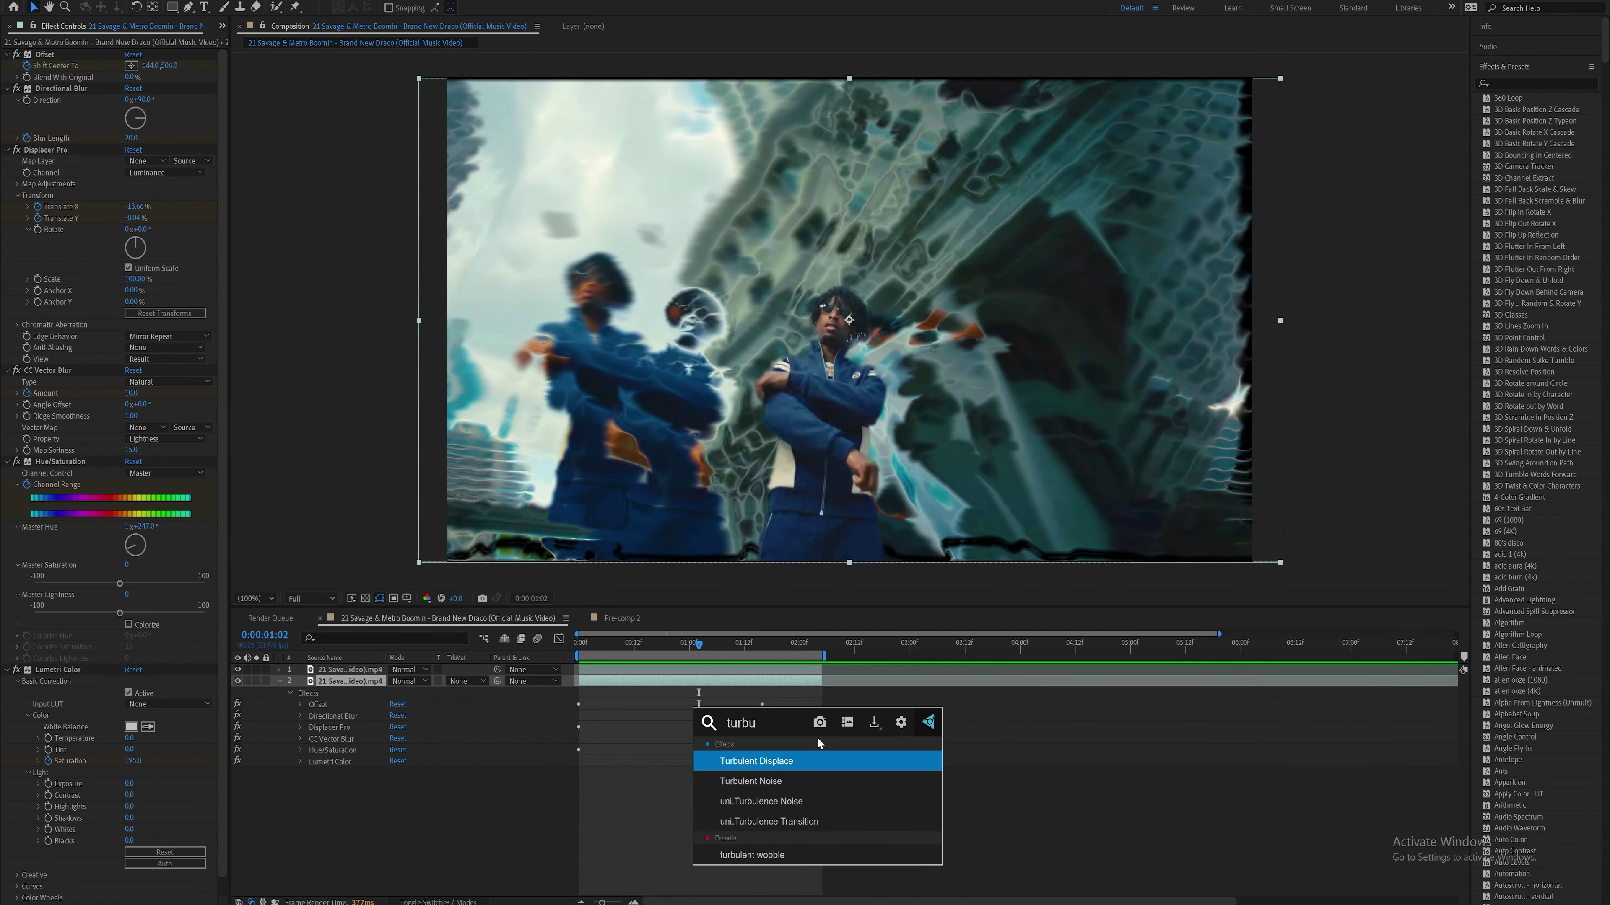
# Apply the Turbulent Displace effect to the background layer at 0:00:01:02
pyautogui.press('Return')
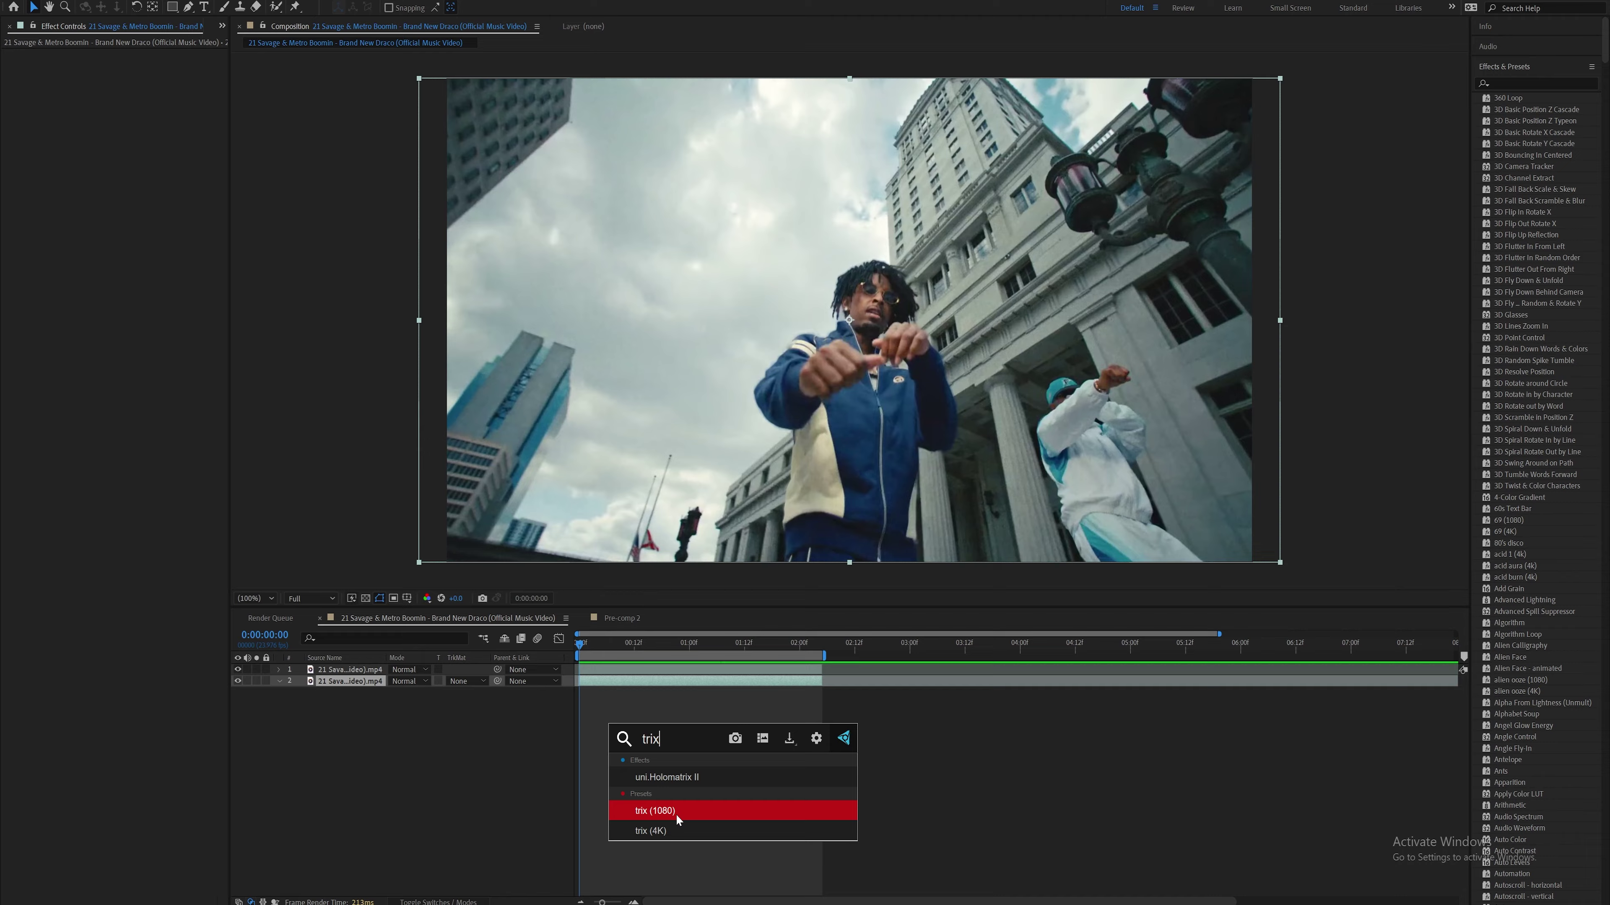
# Apply the trix (1080) preset to the background layer with its effects cleared, at 0:00:00:00
pyautogui.click(676, 814)
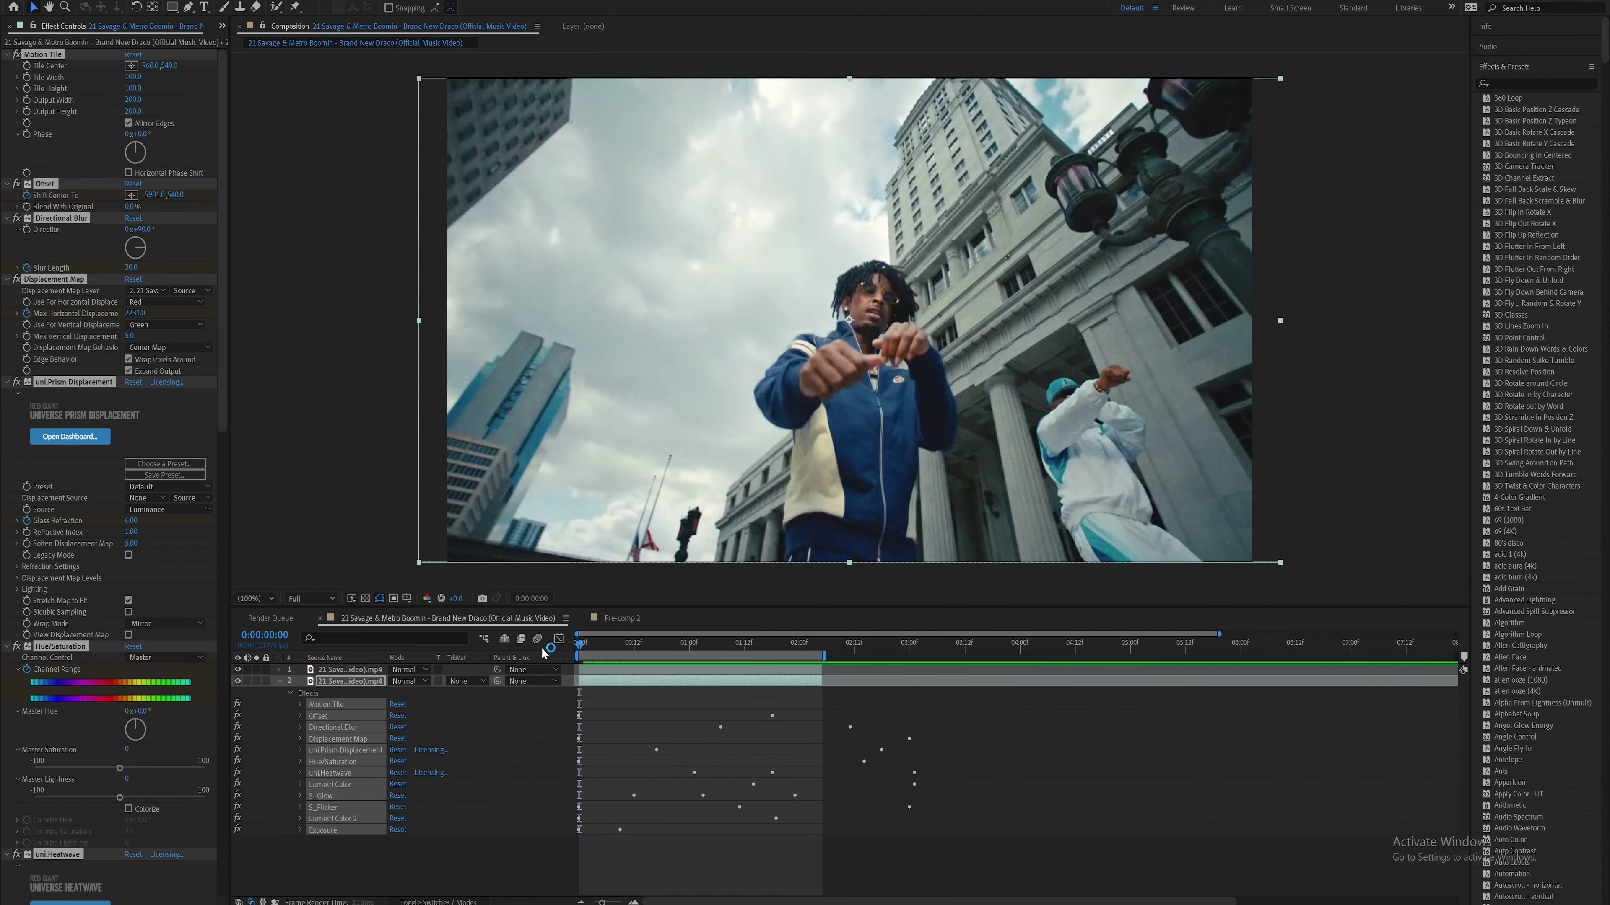